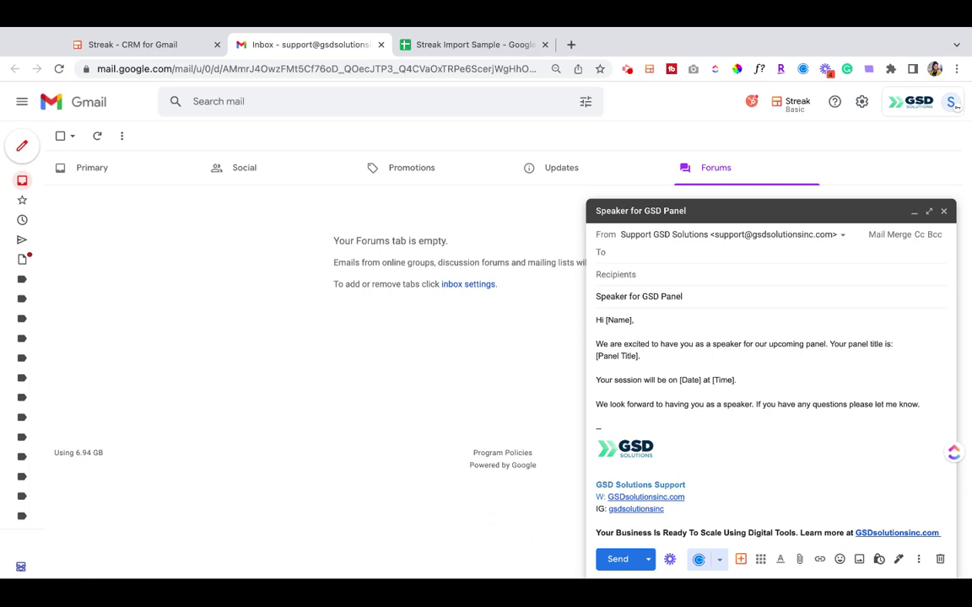
Switch to streak.com and scroll down to the Mail merge entry under 'Supercharge your inbox'.
click(187, 47)
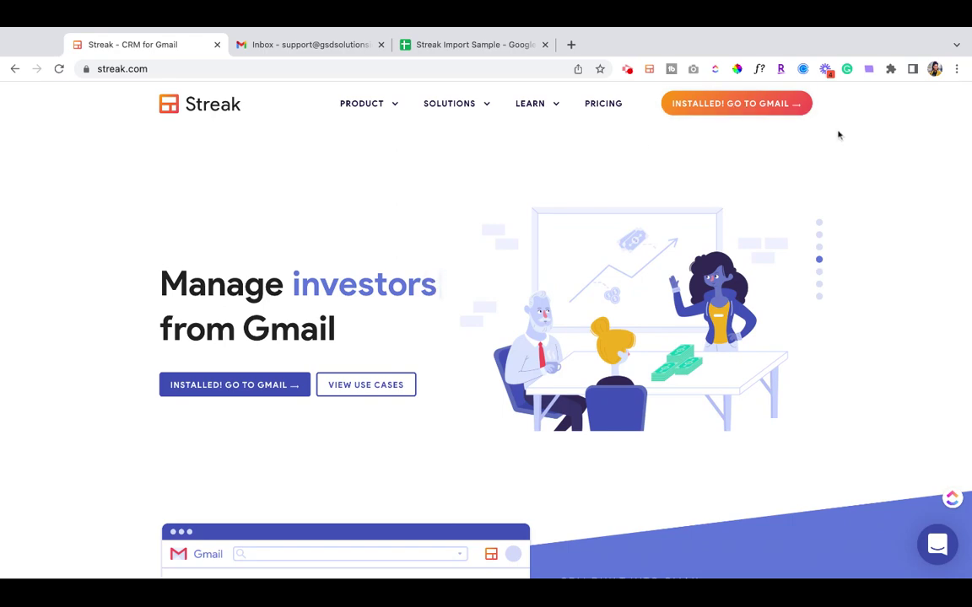
scroll(629, 279, down, 10)
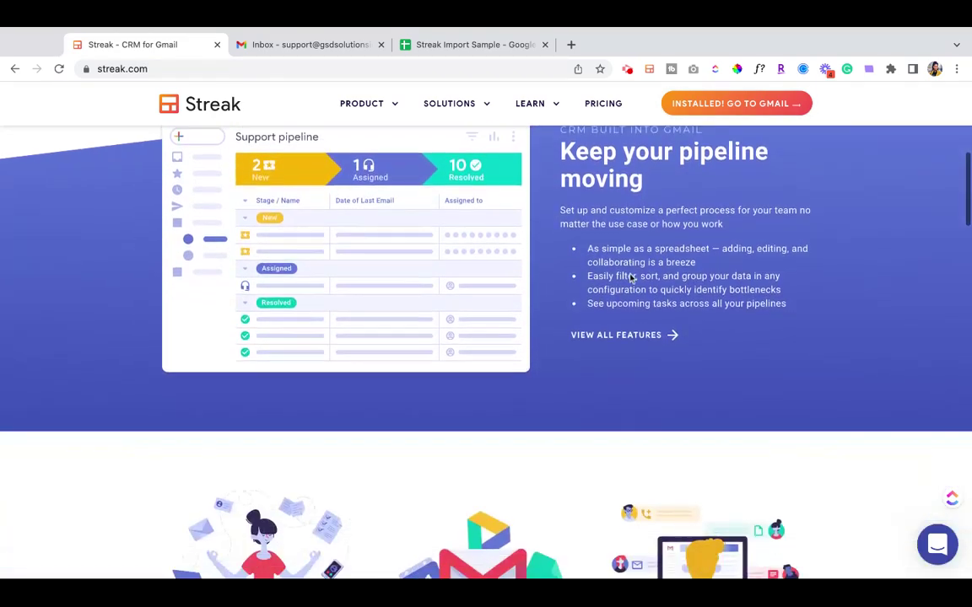
scroll(629, 279, down, 5)
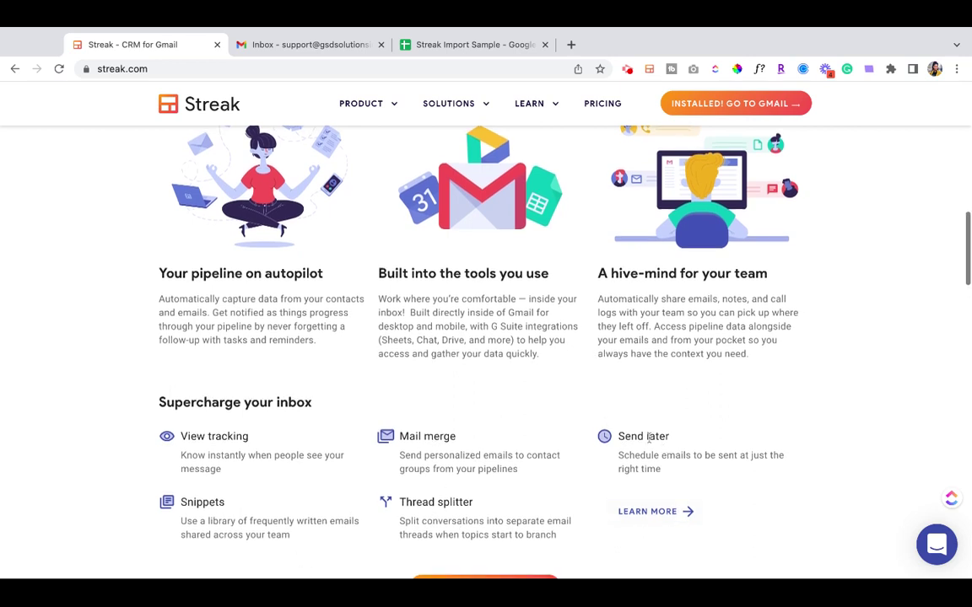
scroll(700, 460, down, 1)
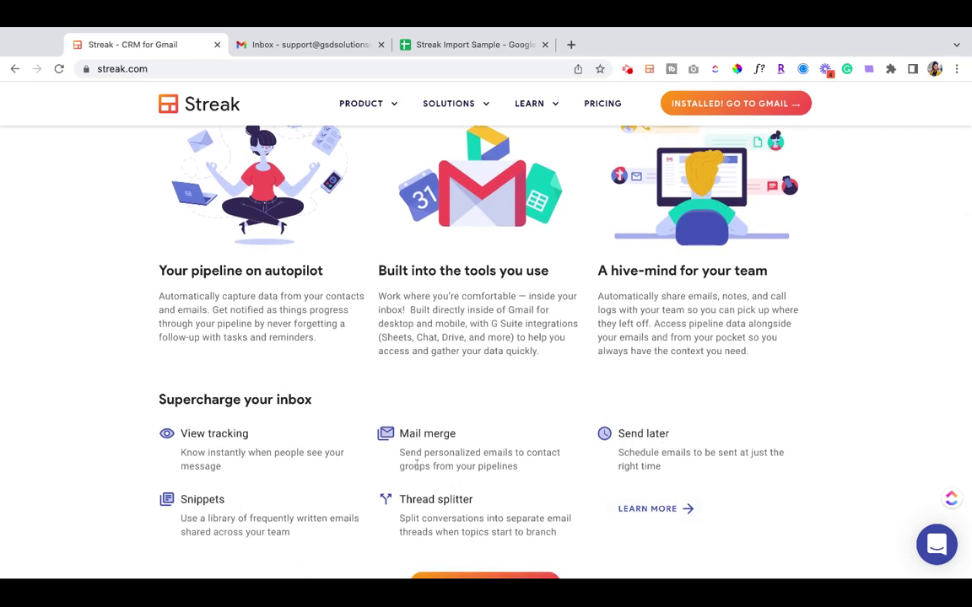
scroll(405, 431, down, 1)
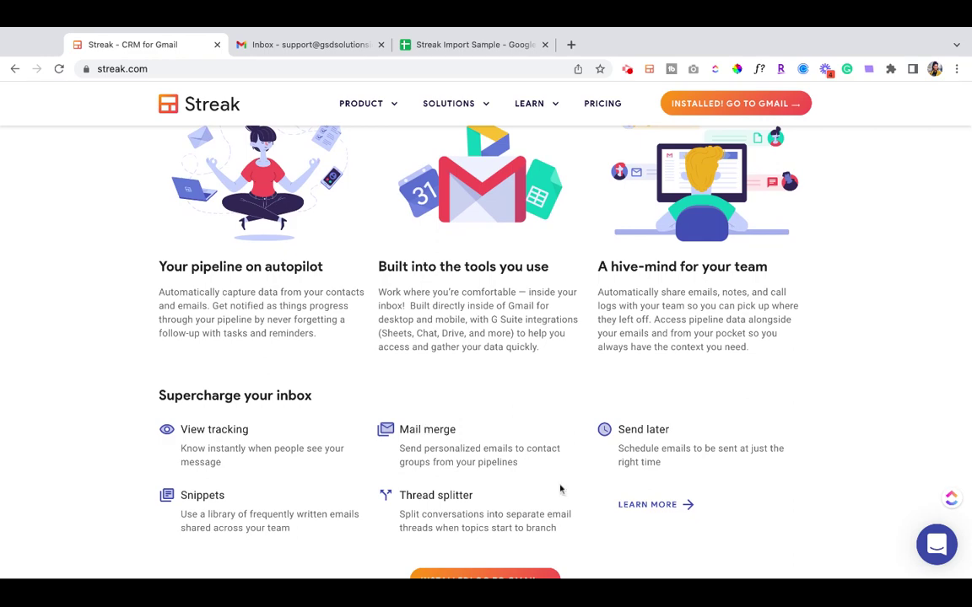
scroll(489, 494, down, 3)
scroll(489, 494, up, 3)
scroll(212, 232, down, 1)
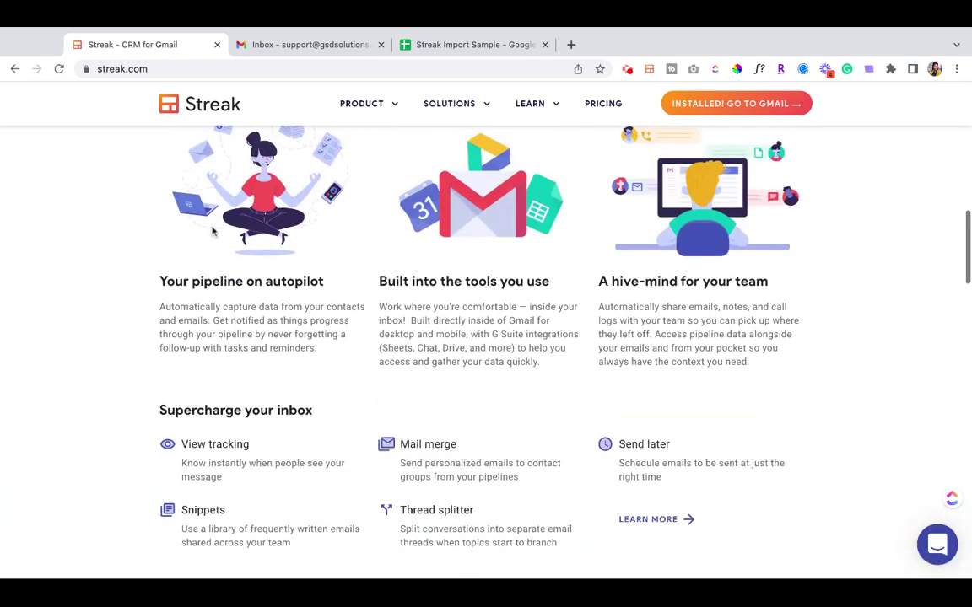
Go back to the Speaker for GSD Panel draft and locate its [Name] placeholder in the greeting.
click(262, 44)
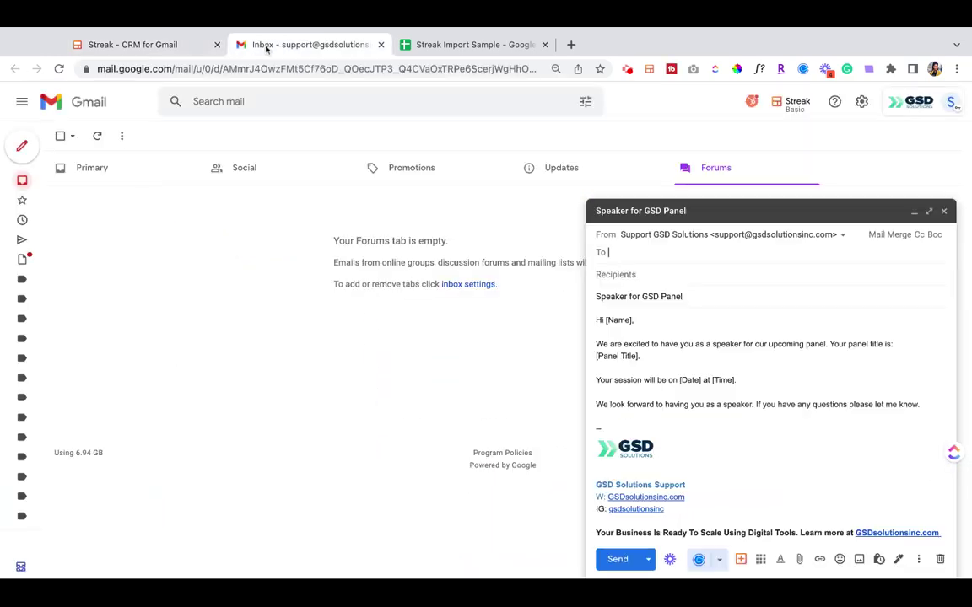
click(634, 319)
click(464, 46)
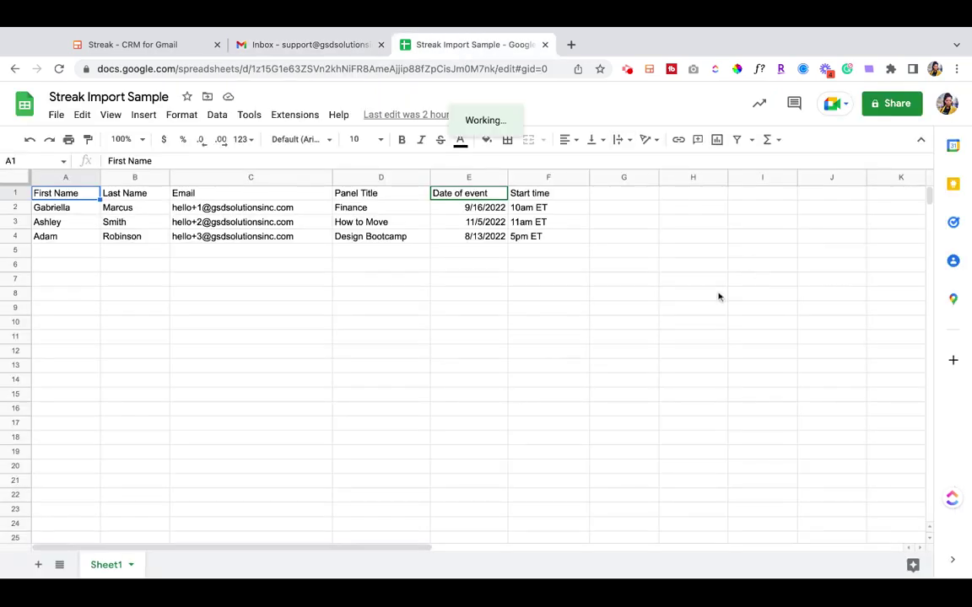
Review the sheet's Panel Title, Date of event and Start time columns and the speaker rows.
click(206, 293)
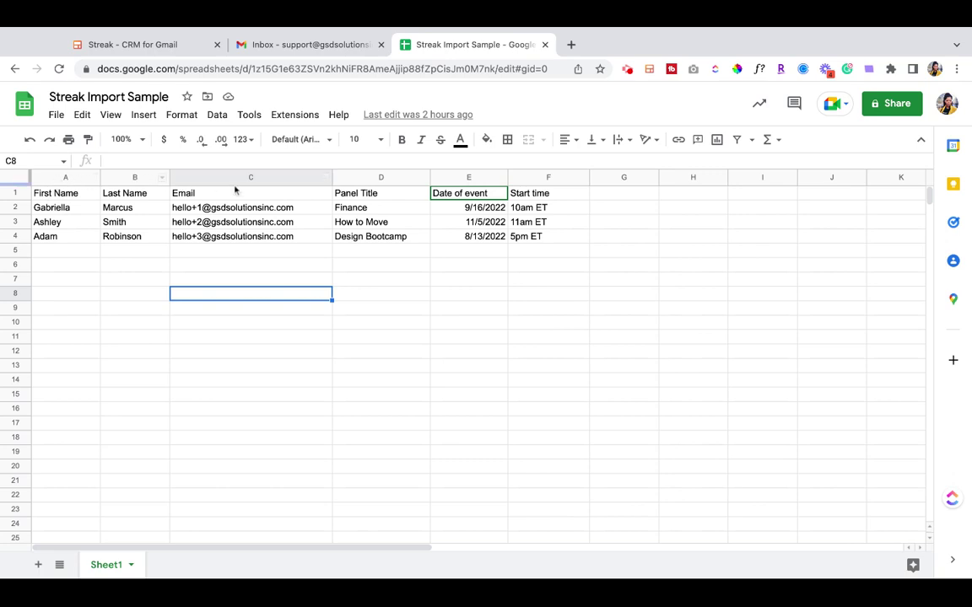
click(392, 179)
click(497, 177)
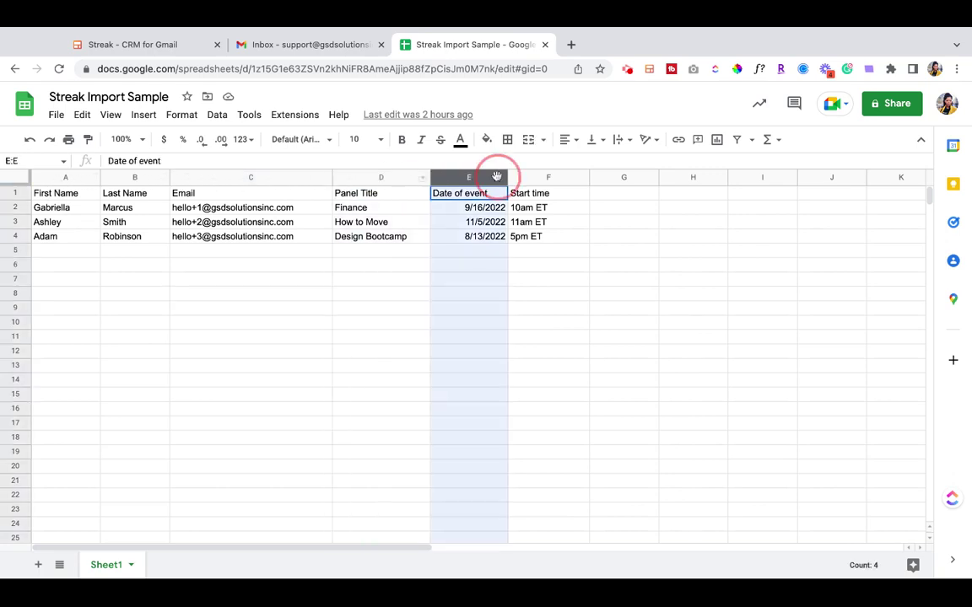
click(536, 177)
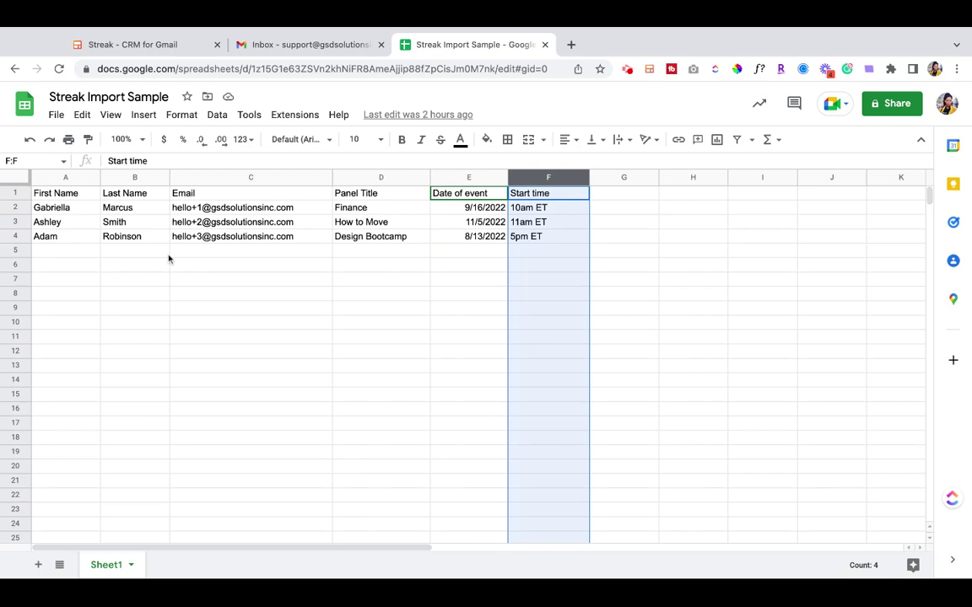
drag(40, 214, 547, 217)
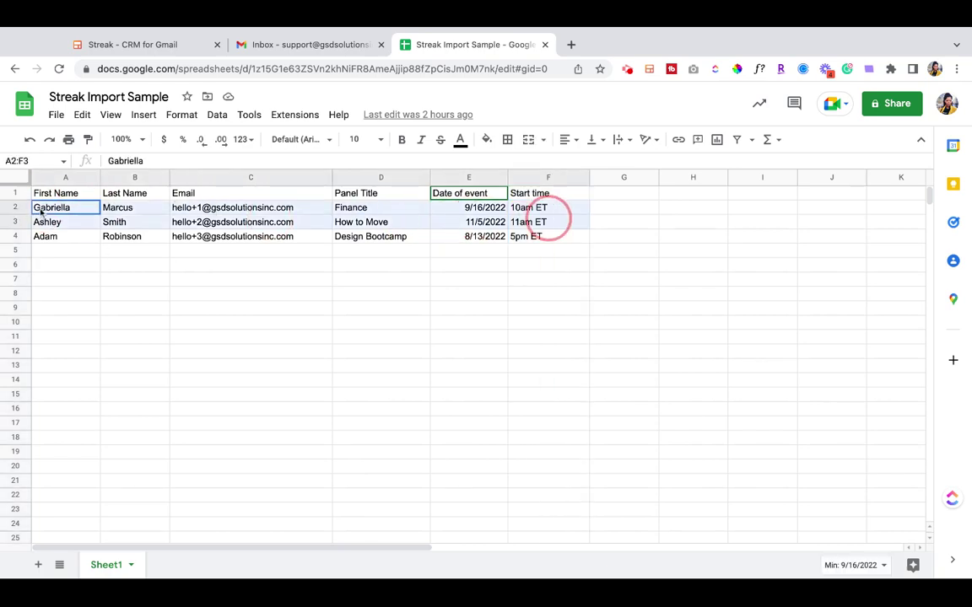
click(545, 286)
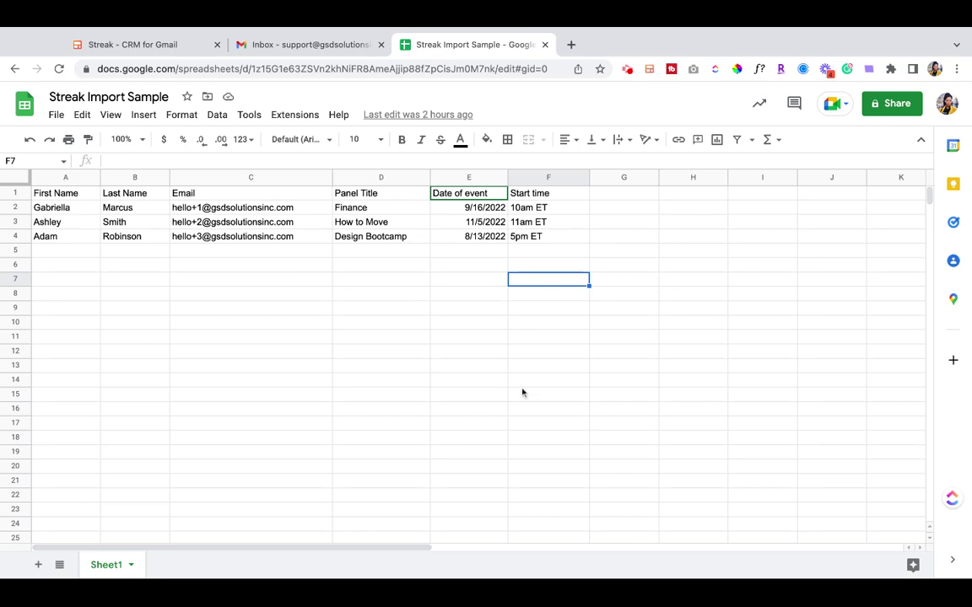
Download the speaker sheet as Comma Separated Values (.csv) and return to the Gmail draft.
click(57, 115)
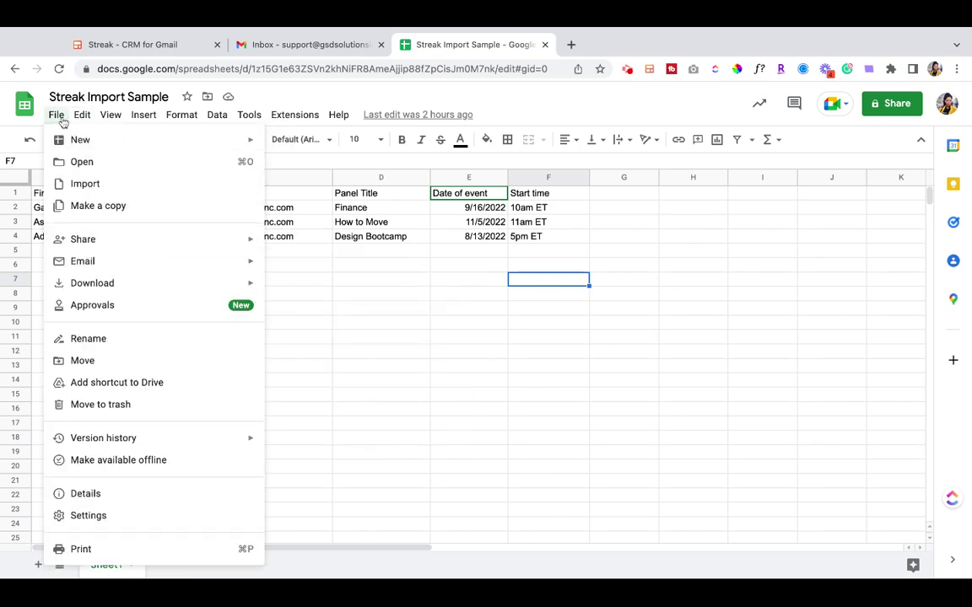
mouse_move(195, 289)
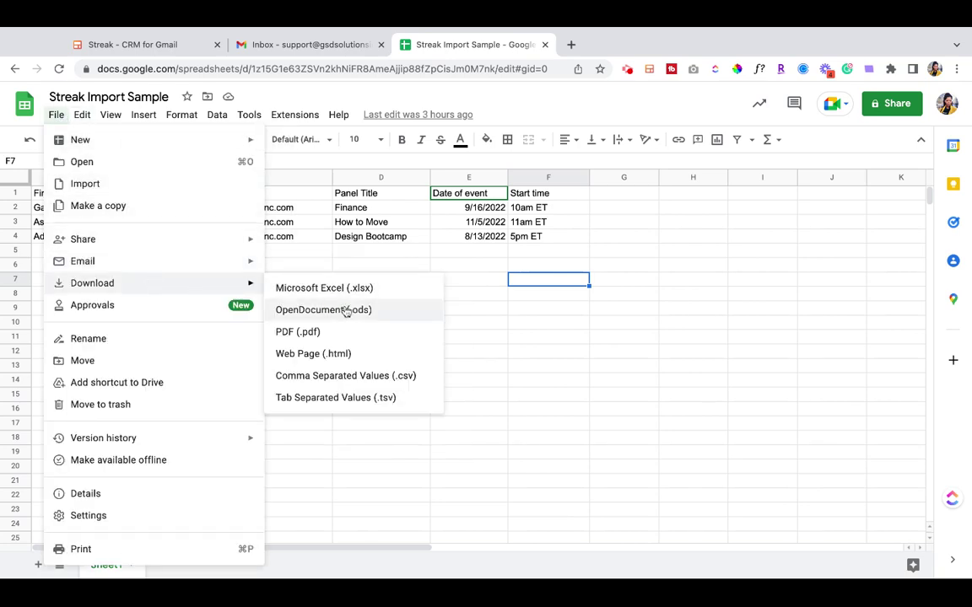
click(388, 380)
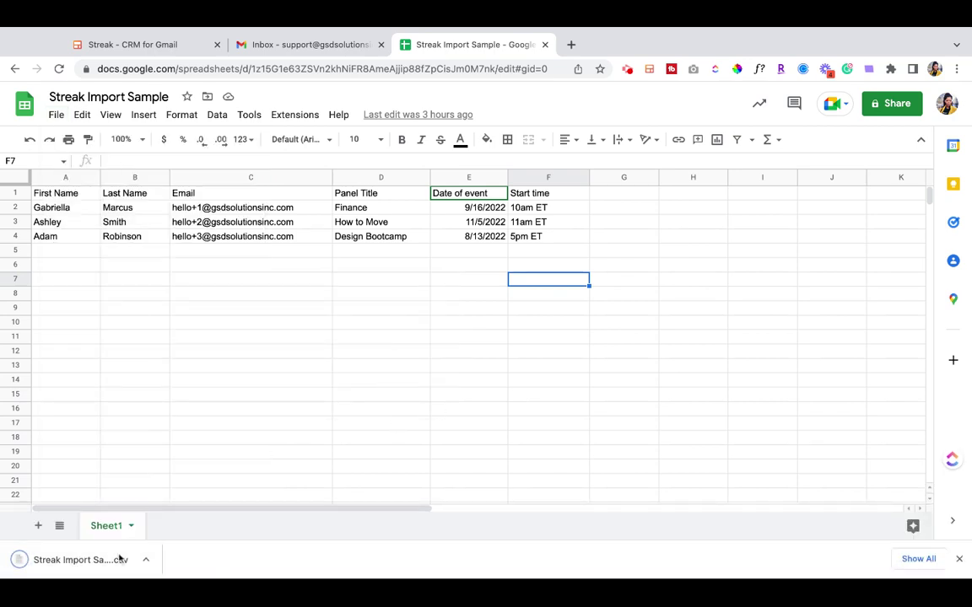
click(317, 45)
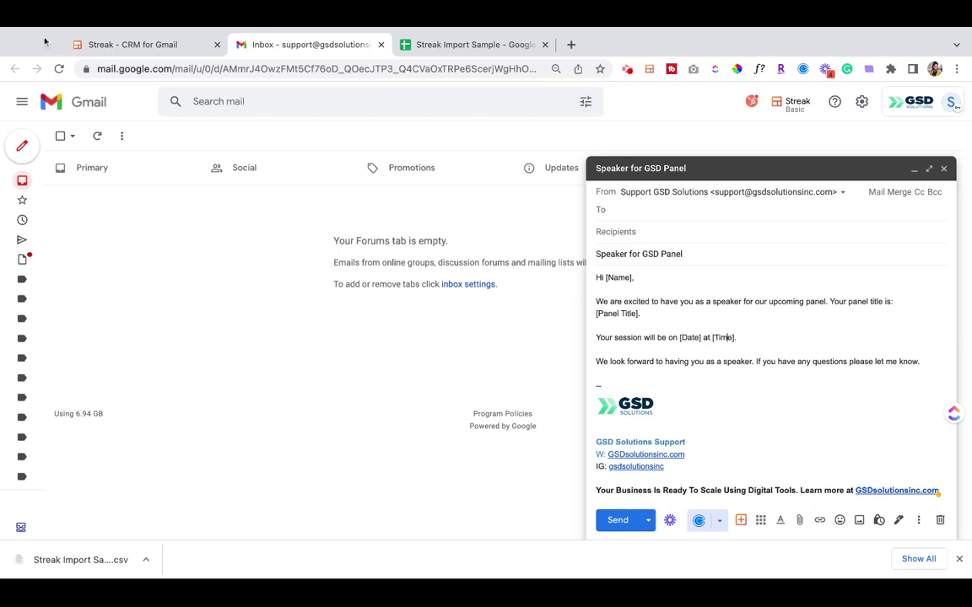
click(124, 42)
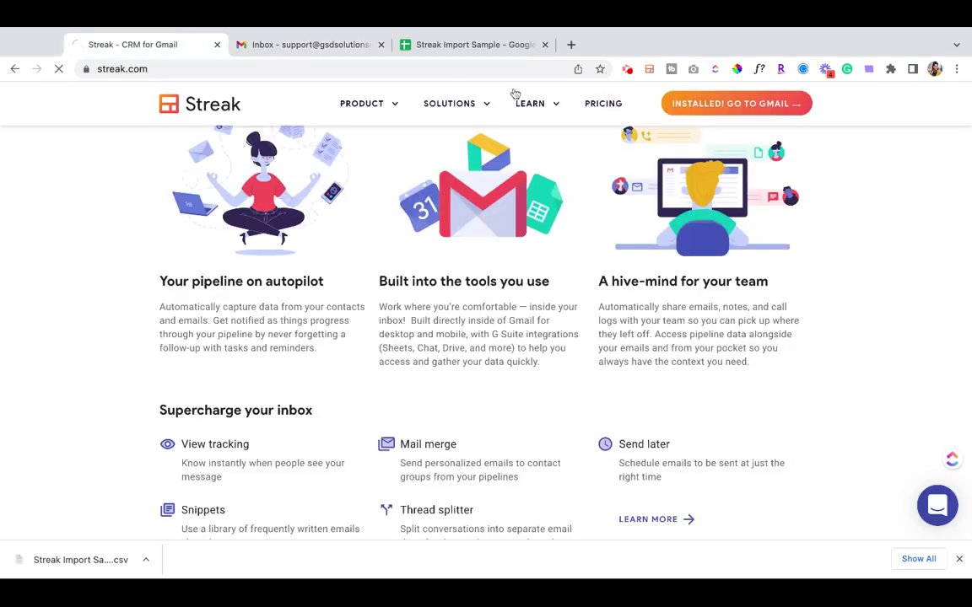
Check the free plan's 'Mail merge 50' limit on Streak's Pricing page, then return to Gmail.
scroll(555, 349, down, 3)
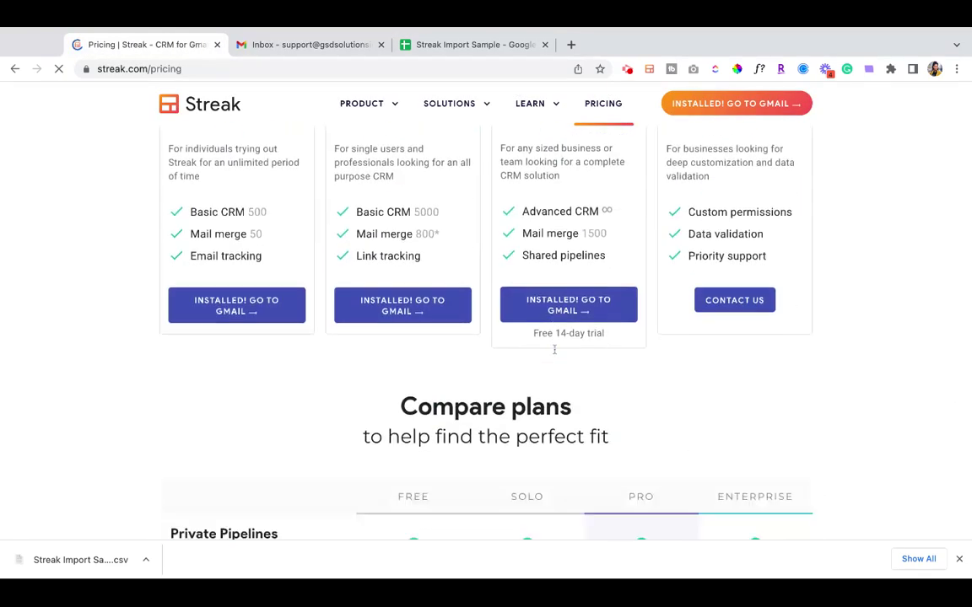
drag(251, 263, 223, 273)
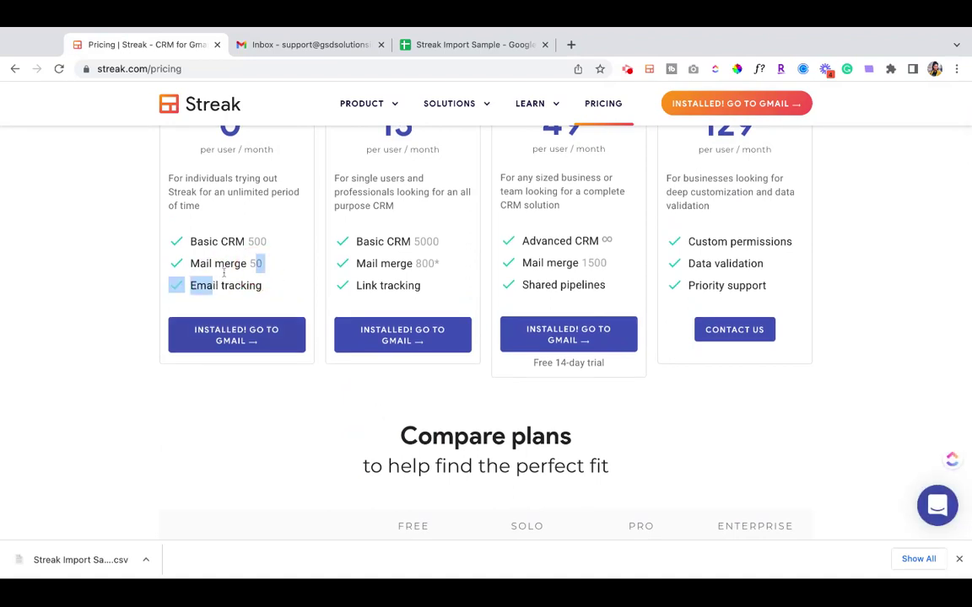
click(231, 265)
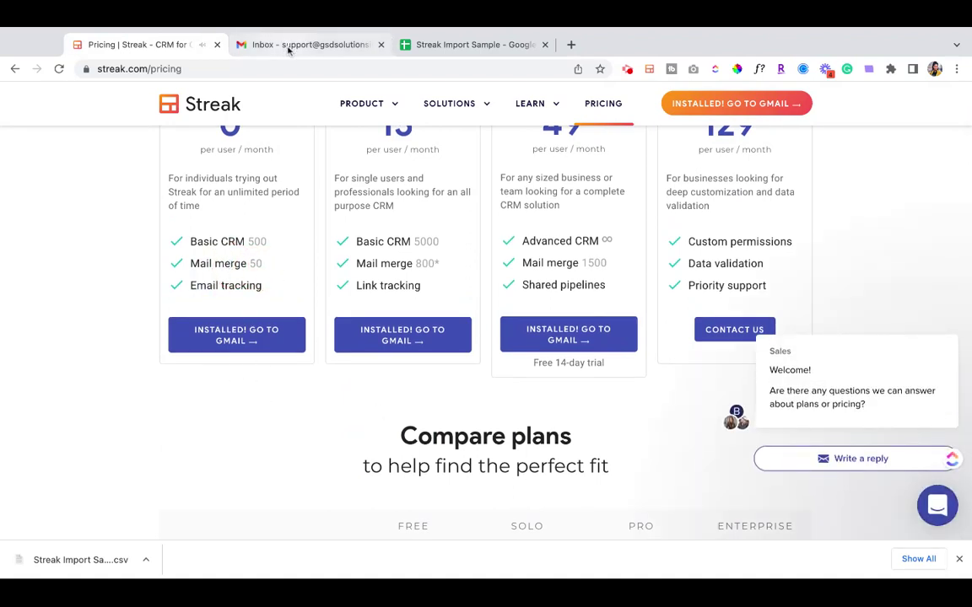
click(287, 47)
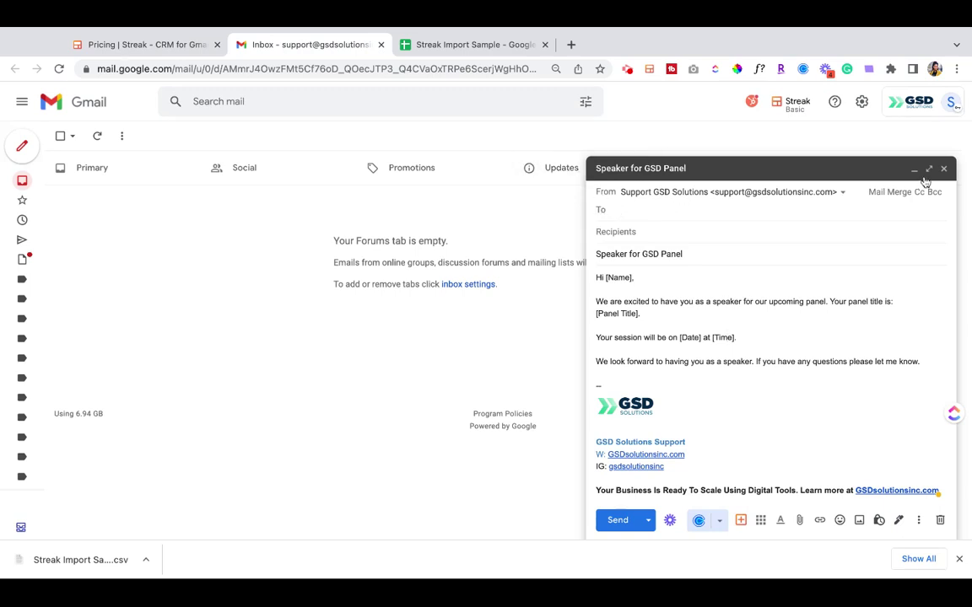
Make the draft a Streak mail merge with recipients uploaded from the Streak Import Sample CSV.
click(892, 197)
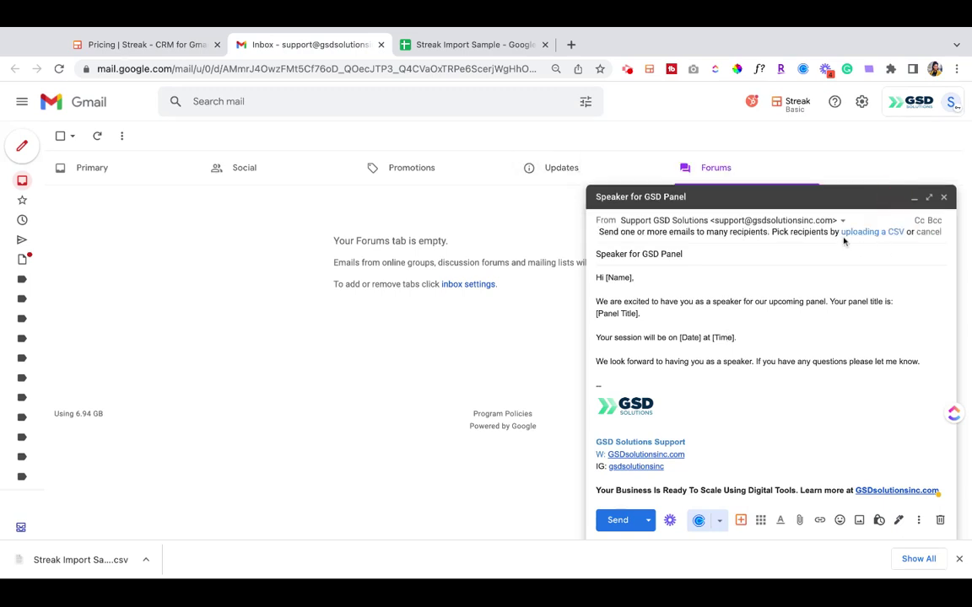
click(858, 232)
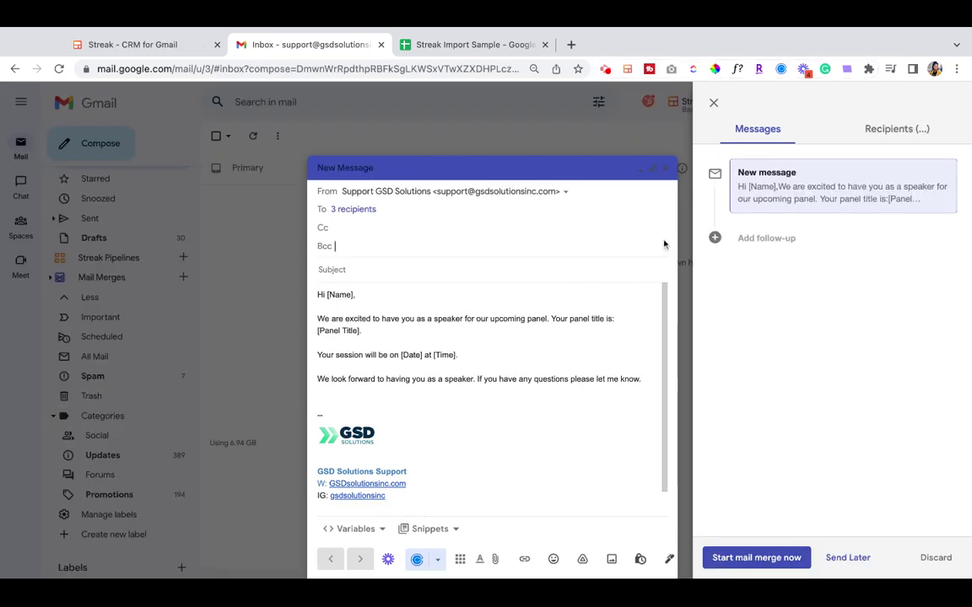
Show the three recipients and replace [Name] with the CSV First Name variable.
click(917, 130)
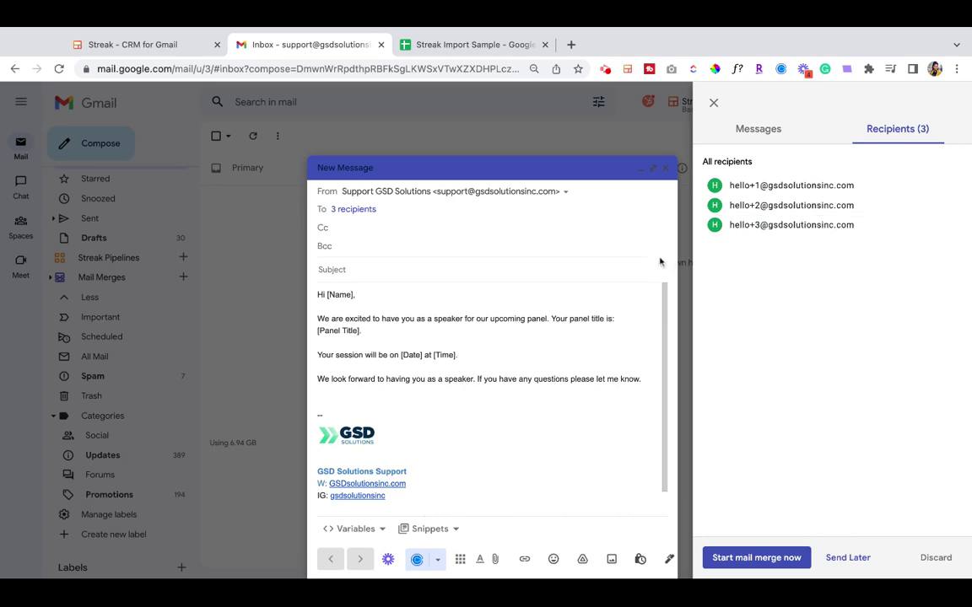
click(346, 269)
drag(355, 295, 328, 295)
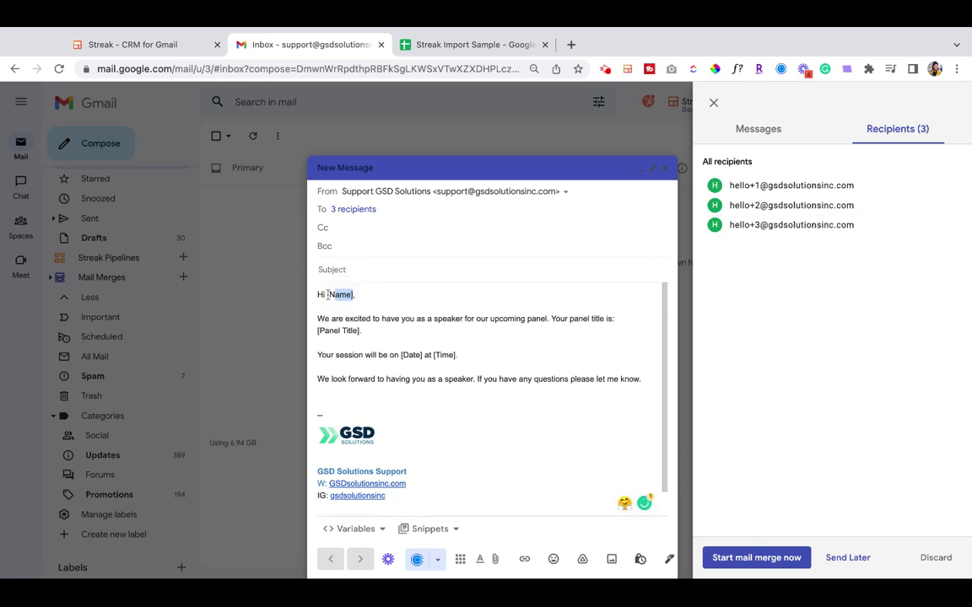
click(338, 293)
double_click(338, 294)
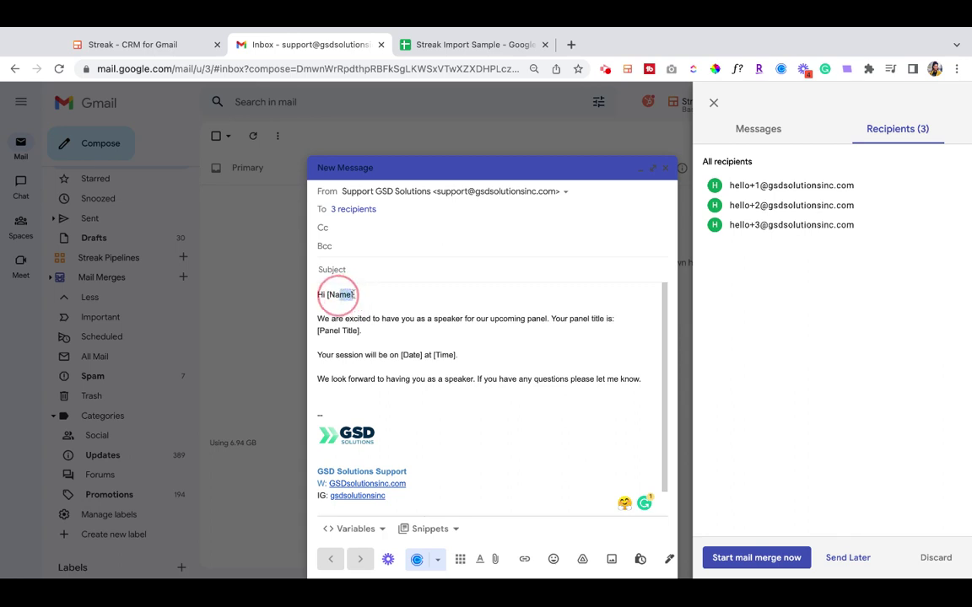
drag(327, 294, 355, 295)
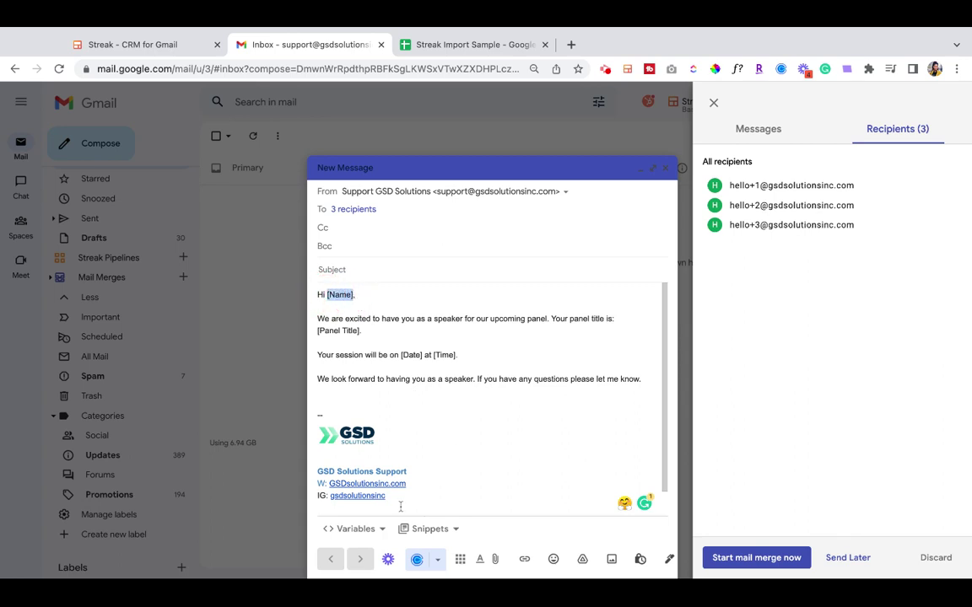
click(369, 535)
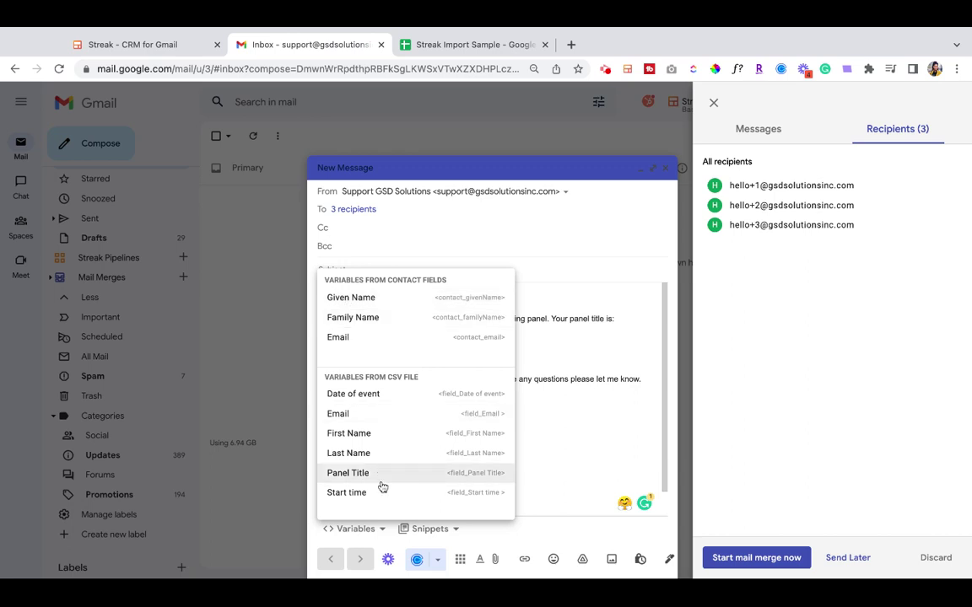
click(374, 435)
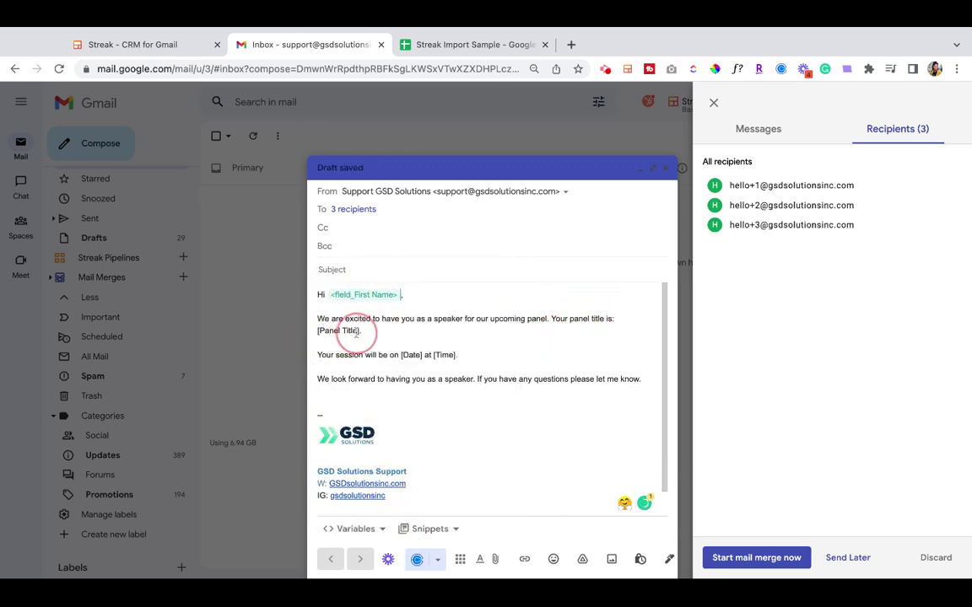
Replace [Panel Title], [Date] and [Time] with the Panel Title, Date of event and Start time variables.
drag(361, 331, 317, 330)
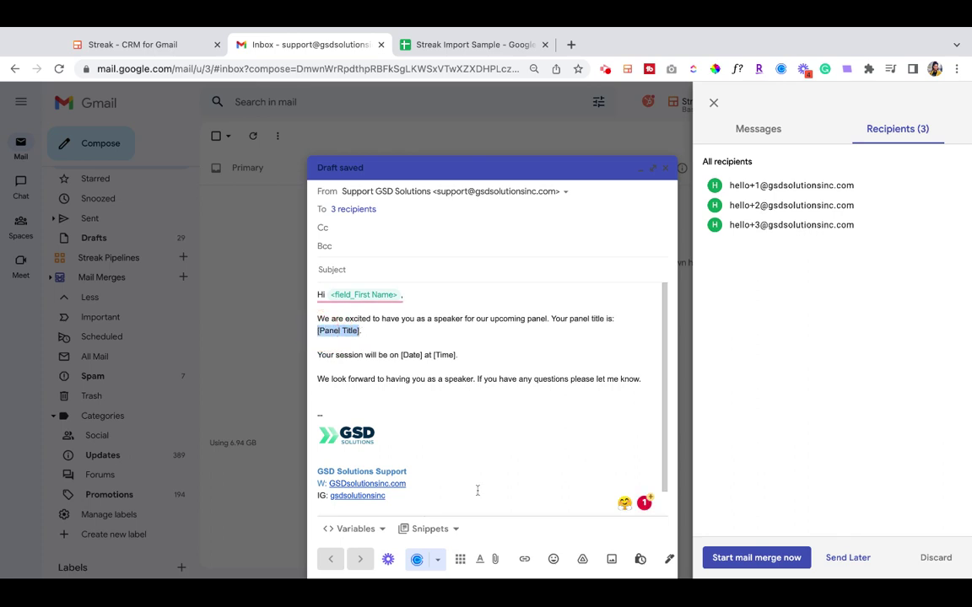
click(364, 529)
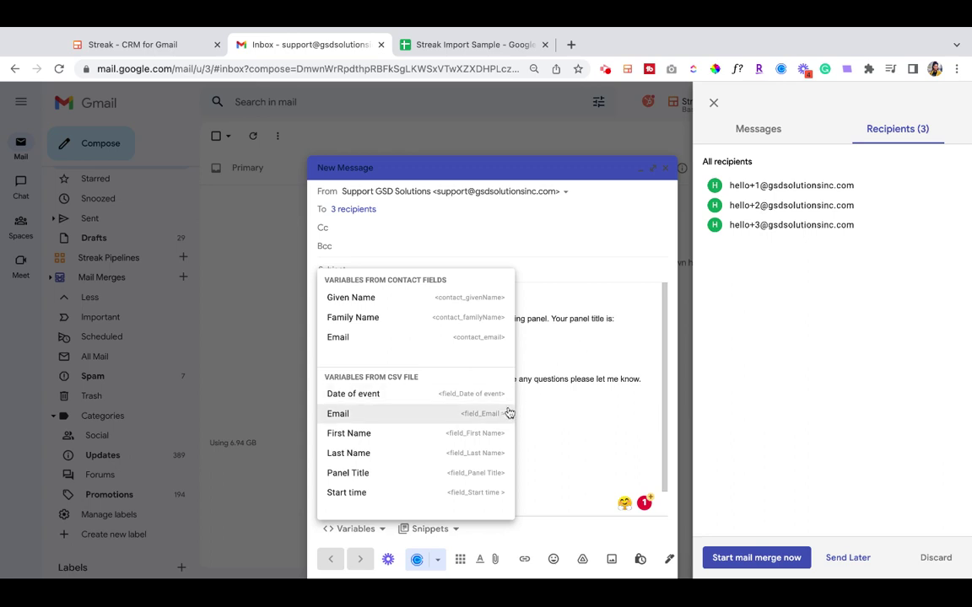
click(375, 474)
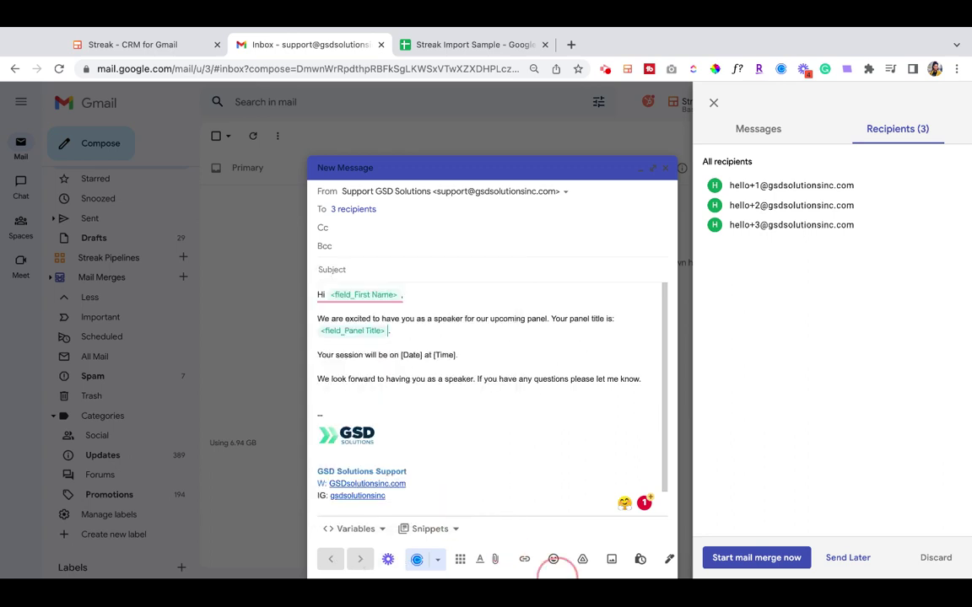
double_click(408, 356)
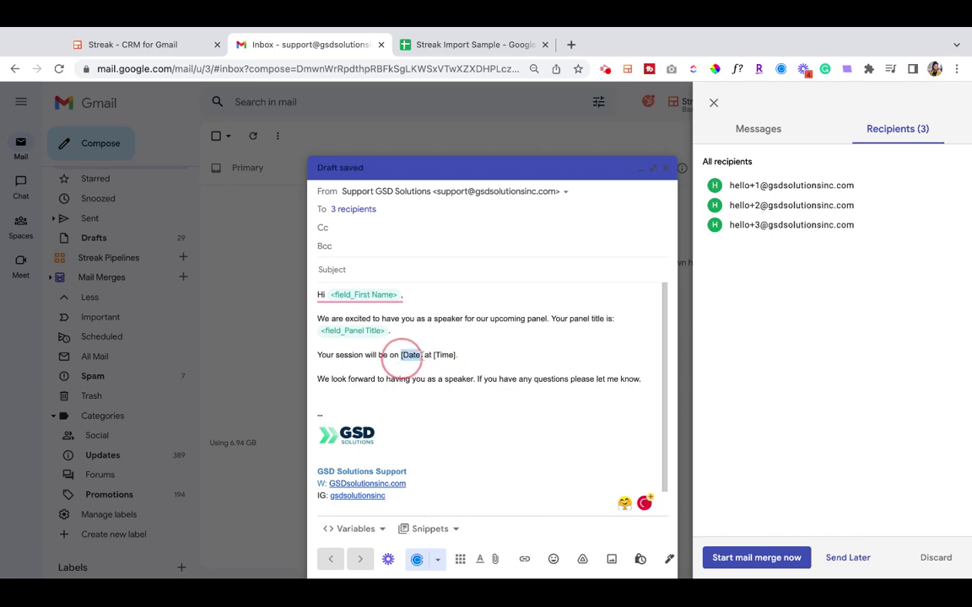
click(354, 529)
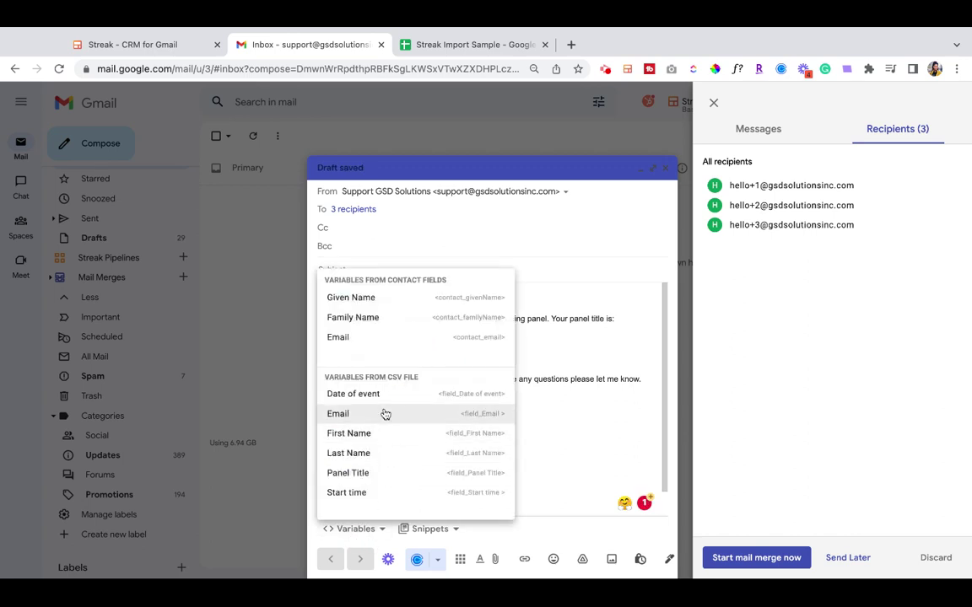
click(387, 395)
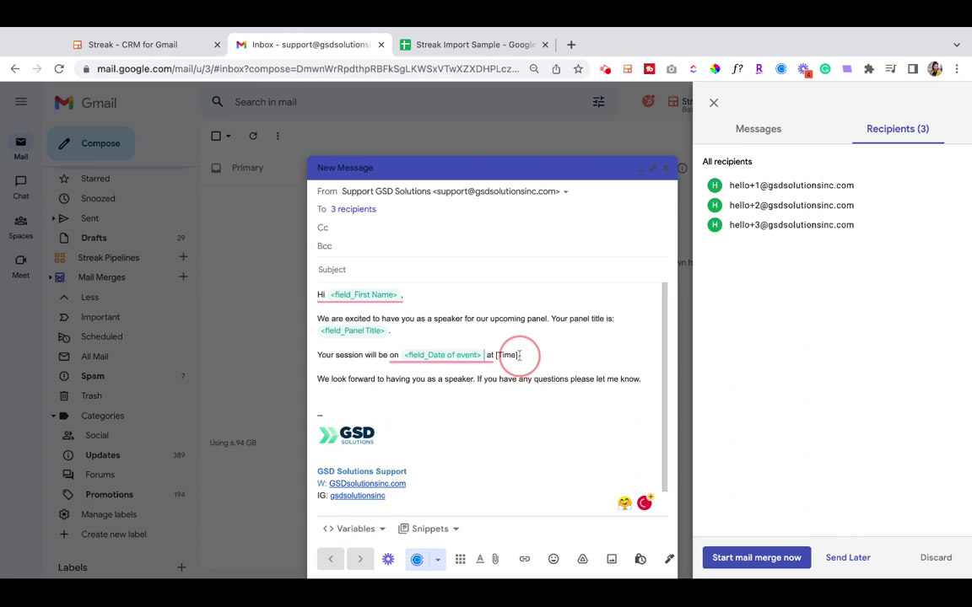
double_click(507, 356)
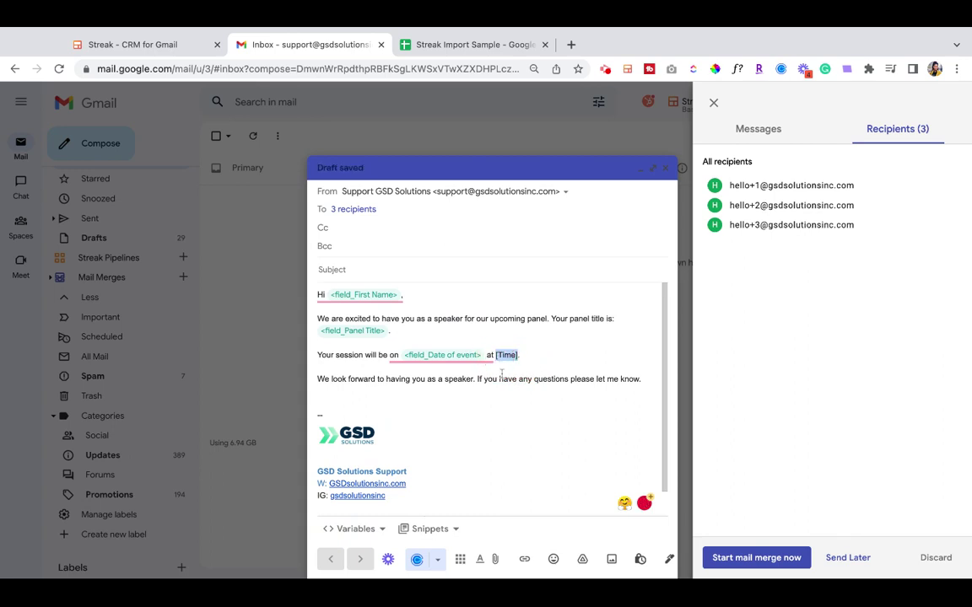
click(371, 530)
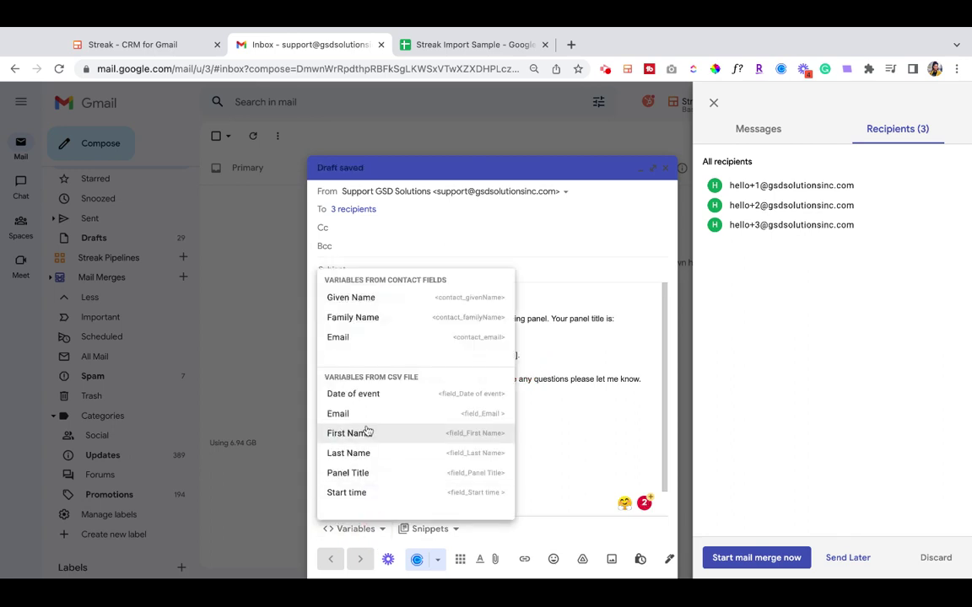
click(386, 496)
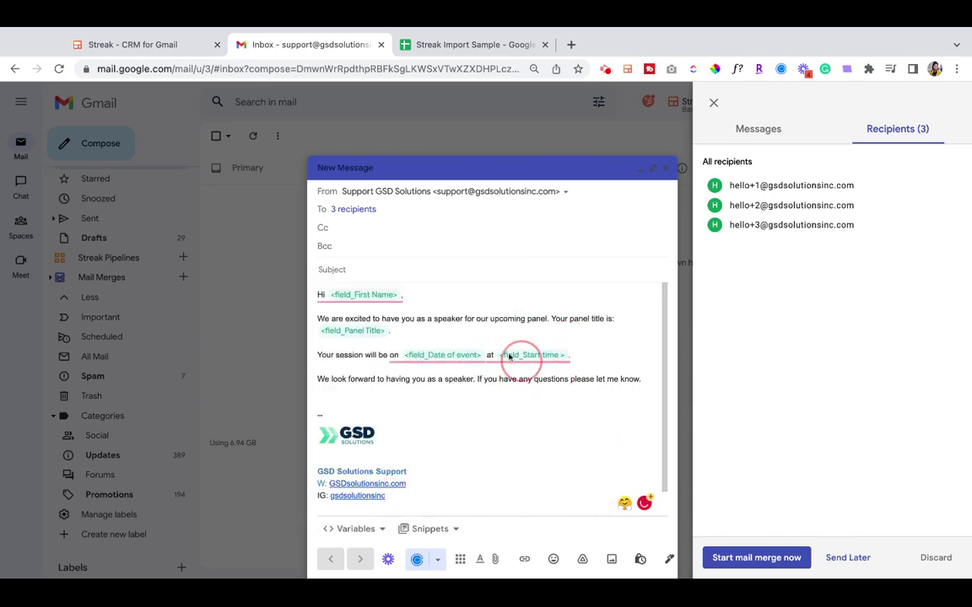
Enter the subject 'Speaker for GSD Panel' and preview each recipient's personalized message.
click(411, 269)
text(Speaker)
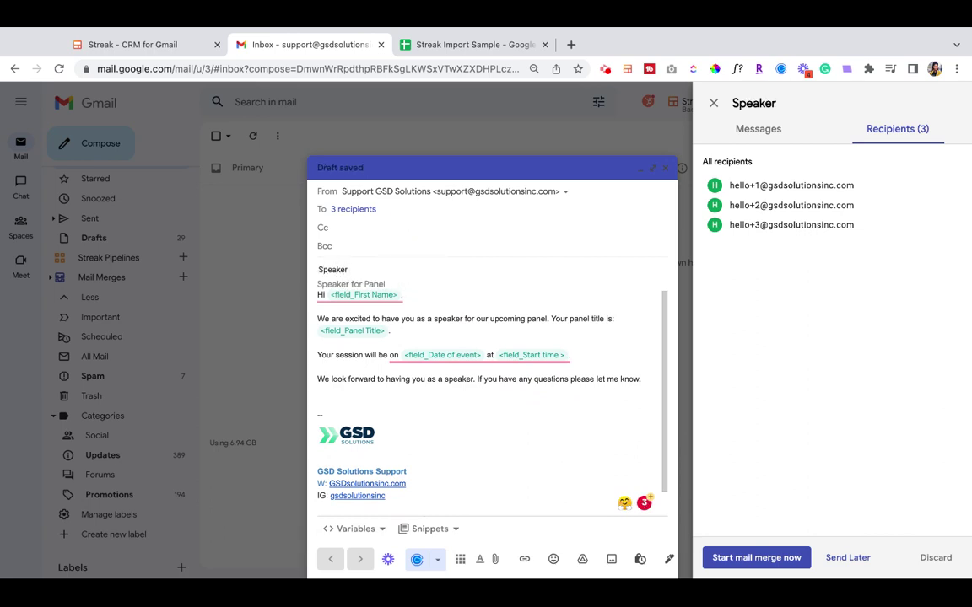
text( for GSD)
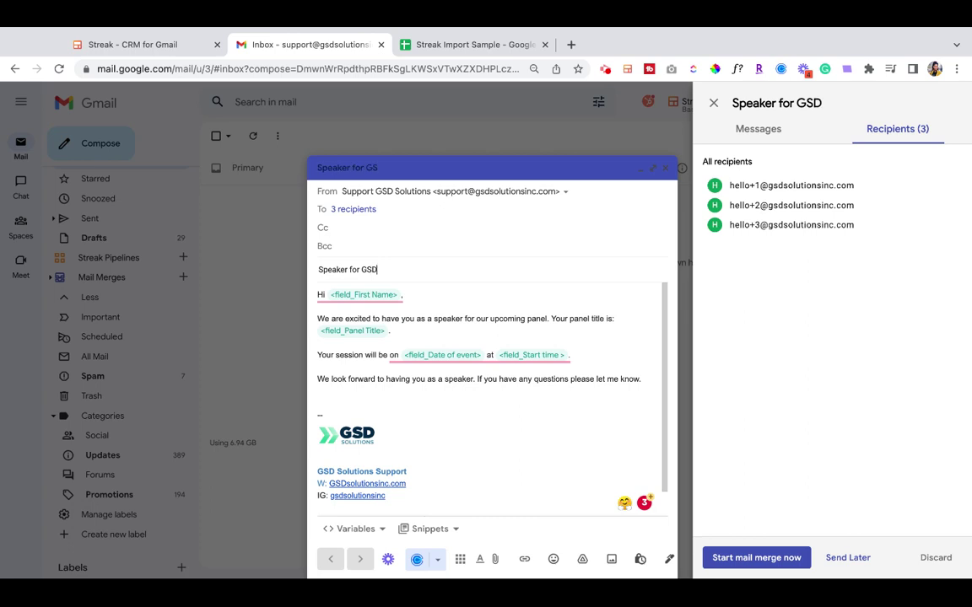
text( Panel)
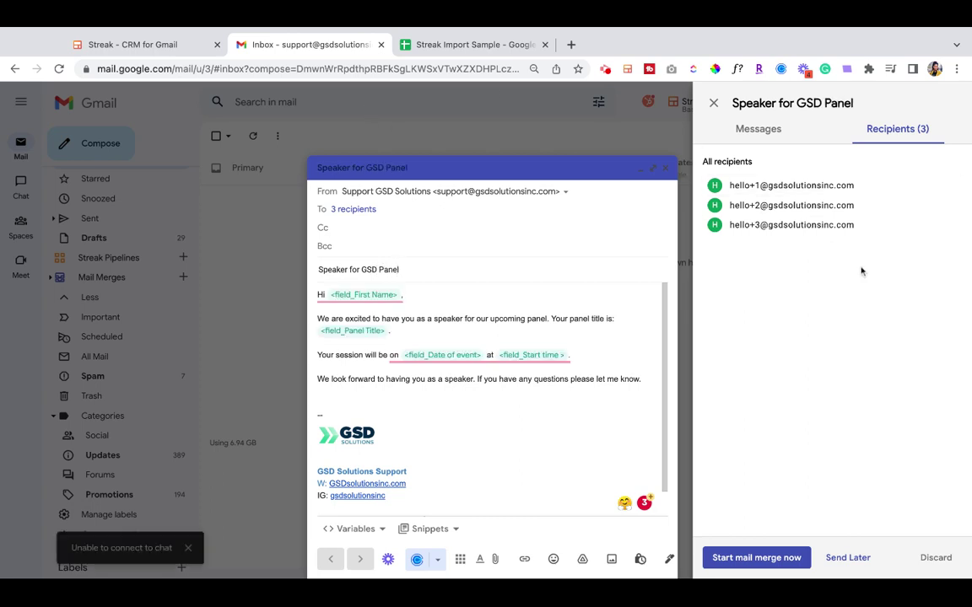
mouse_move(786, 189)
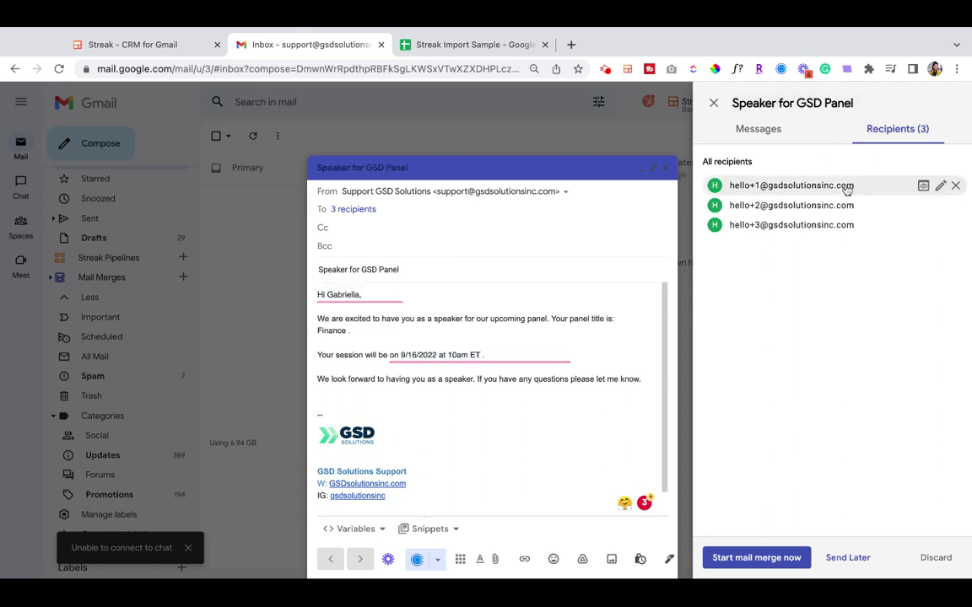
mouse_move(832, 210)
mouse_move(823, 180)
mouse_move(825, 228)
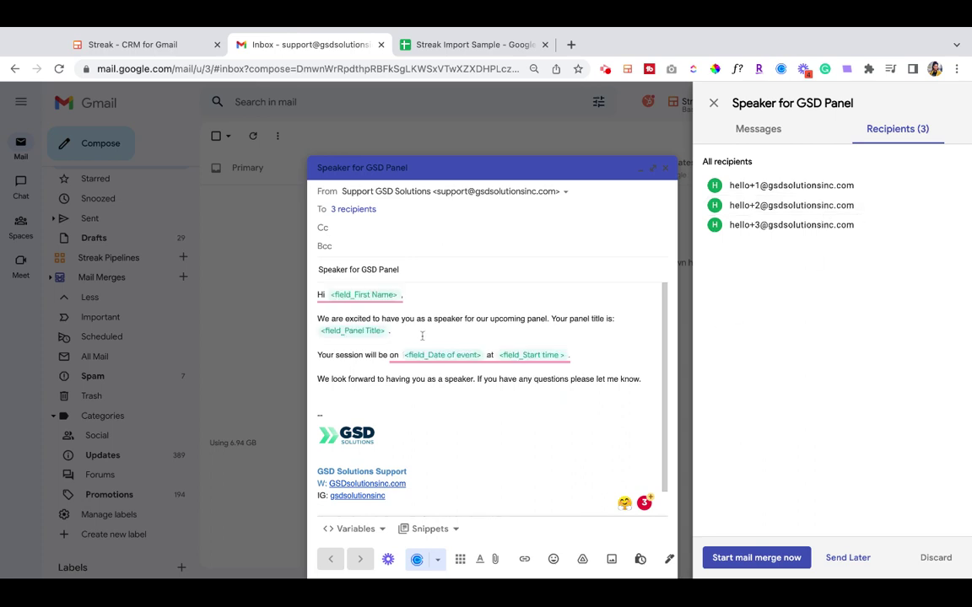
Select the Panel Title variable in the message body.
drag(392, 332, 319, 327)
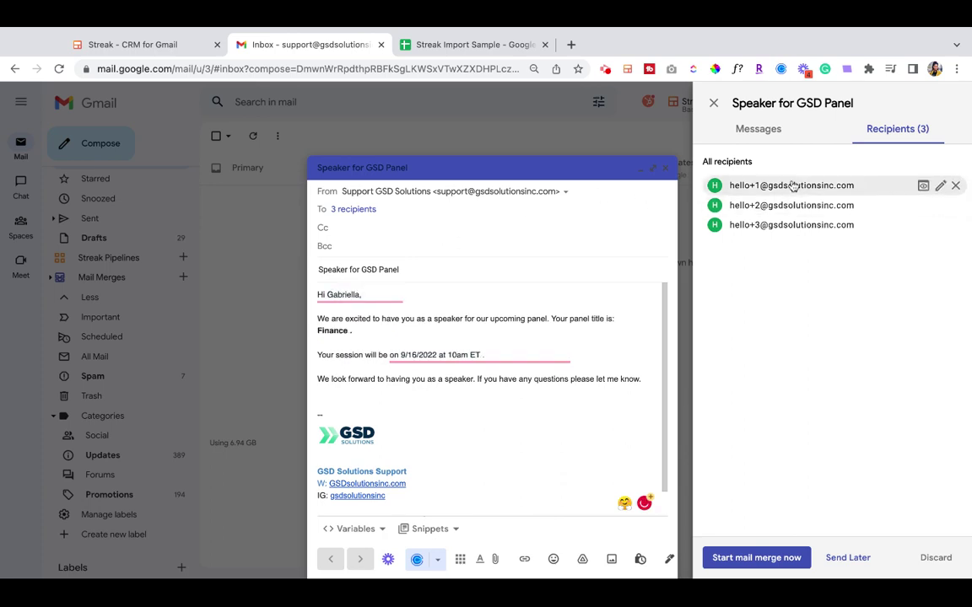
mouse_move(791, 207)
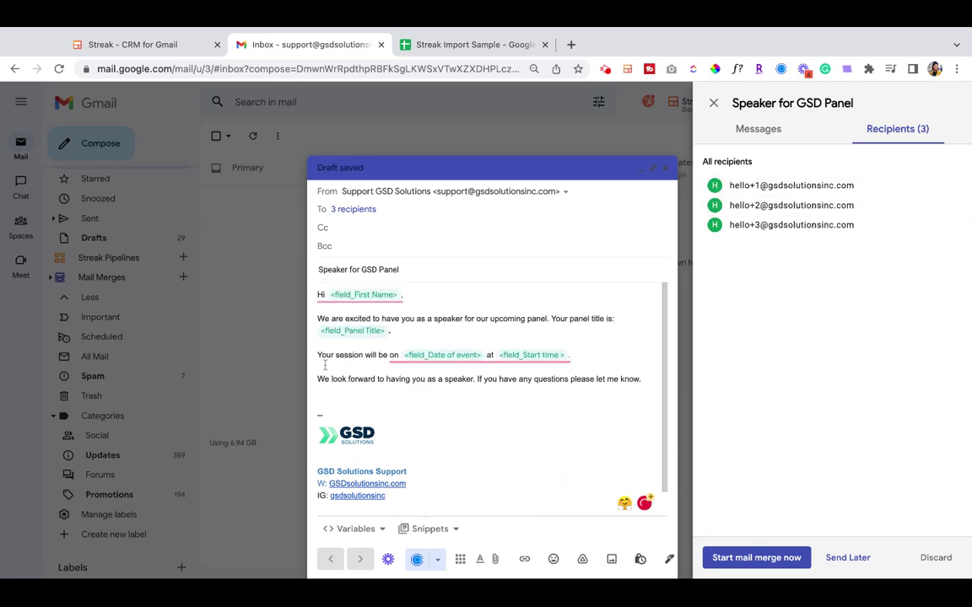
mouse_move(412, 333)
mouse_down()
mouse_move(303, 330)
mouse_move(396, 329)
mouse_up()
Apply a yellow background colour to the whole <field_Panel Title> variable.
drag(618, 318, 596, 329)
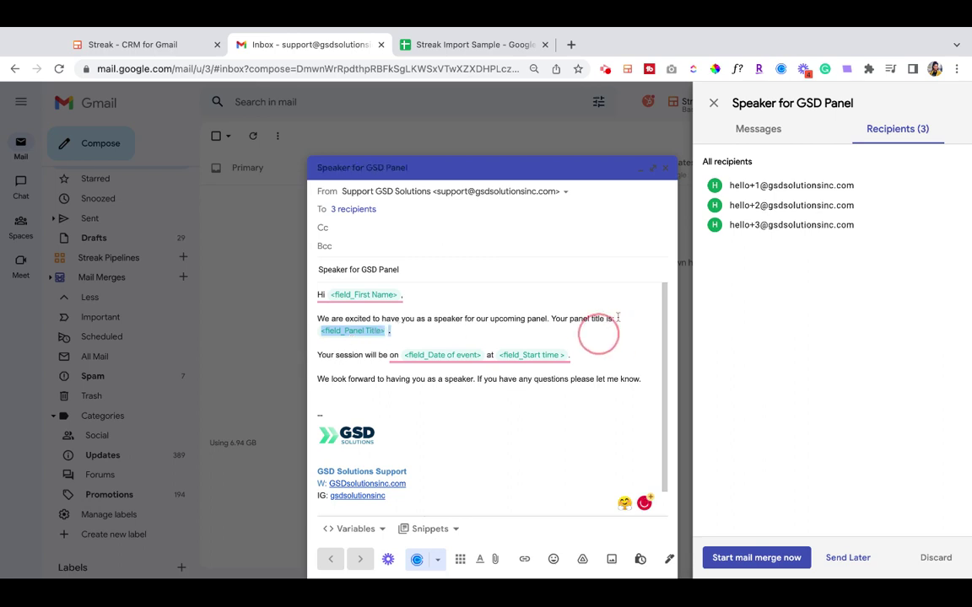
click(480, 559)
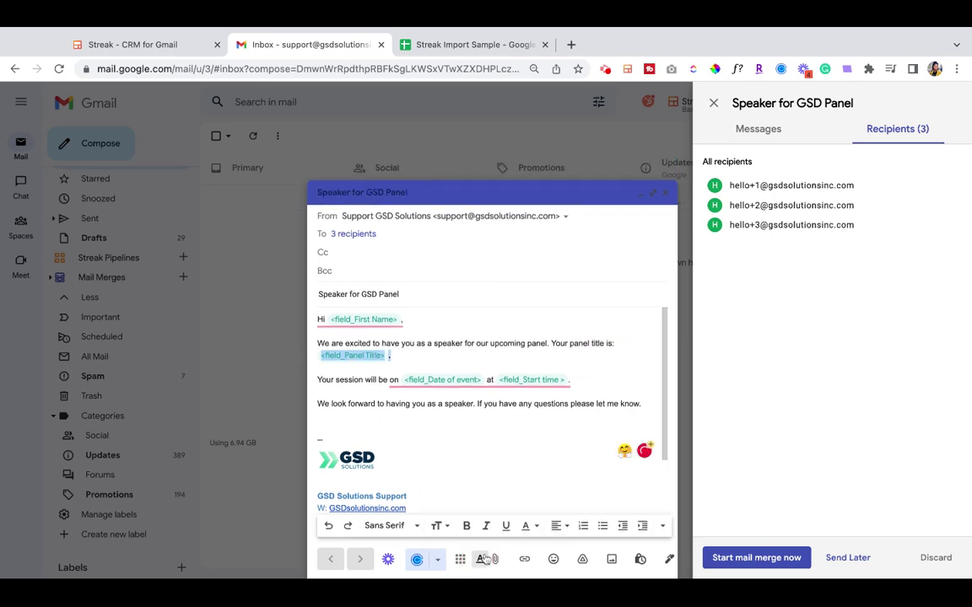
click(526, 526)
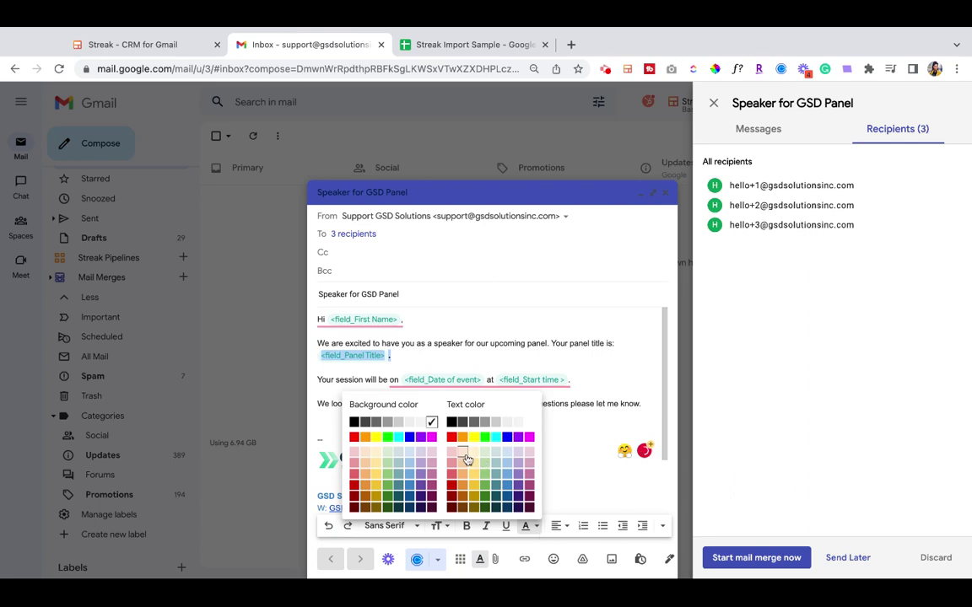
click(377, 436)
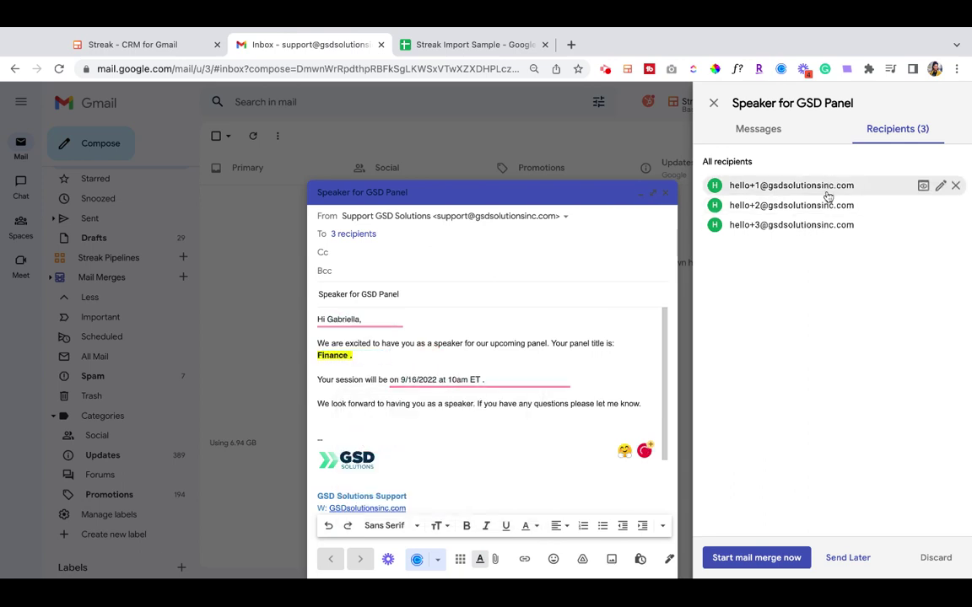
mouse_move(825, 205)
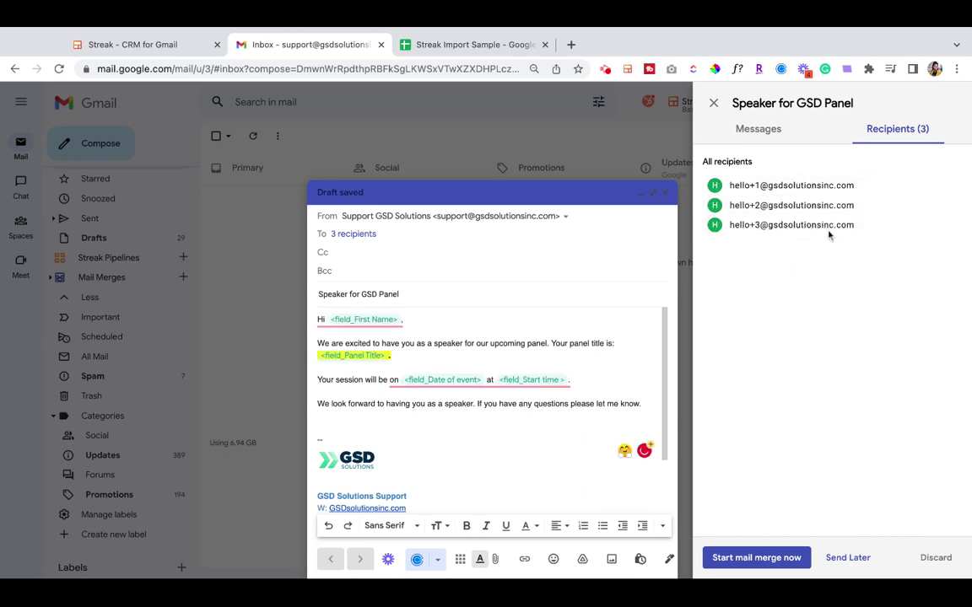
Close the formatting bar, start the mail merge and confirm sending all 3 emails.
click(437, 560)
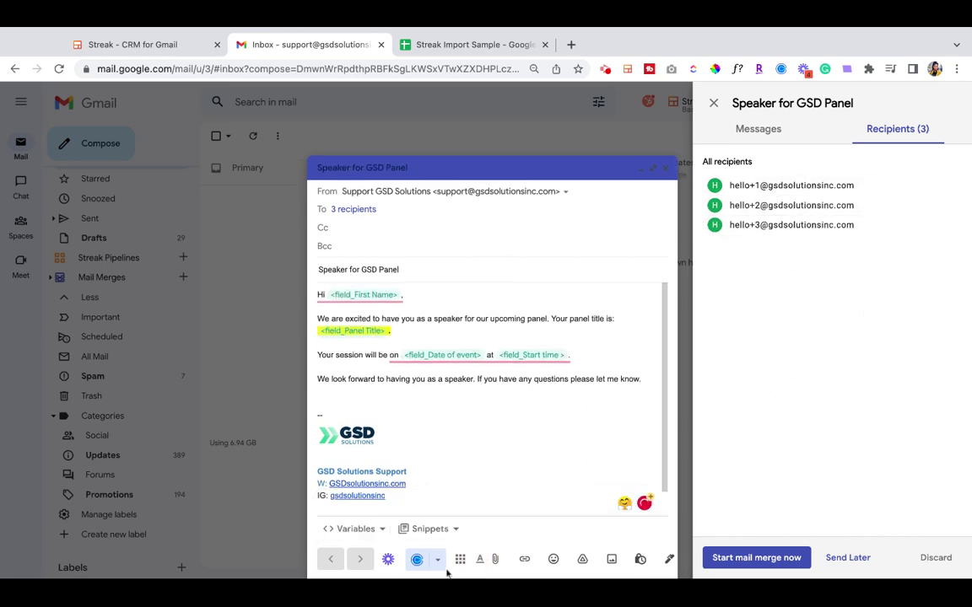
click(773, 563)
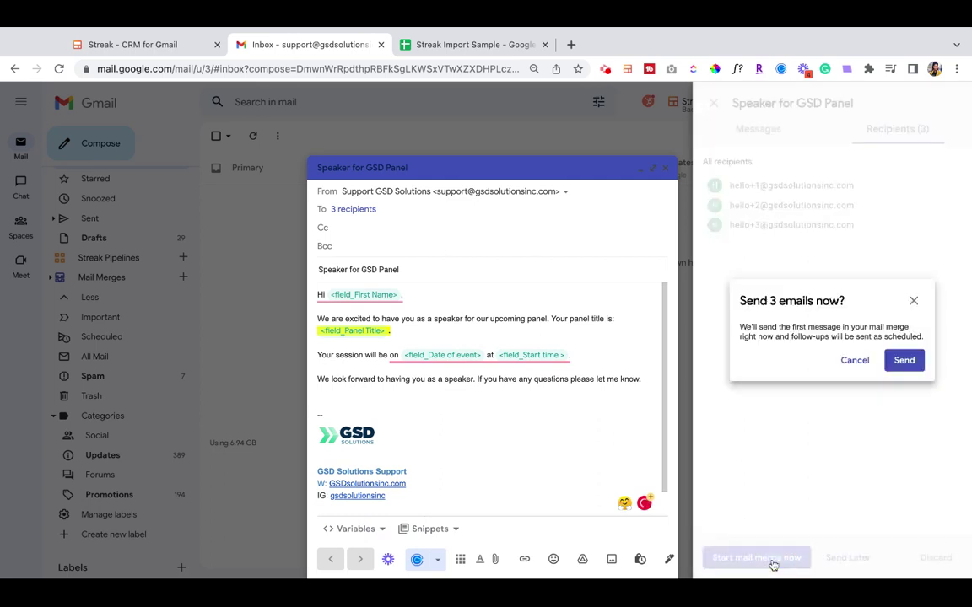
click(903, 360)
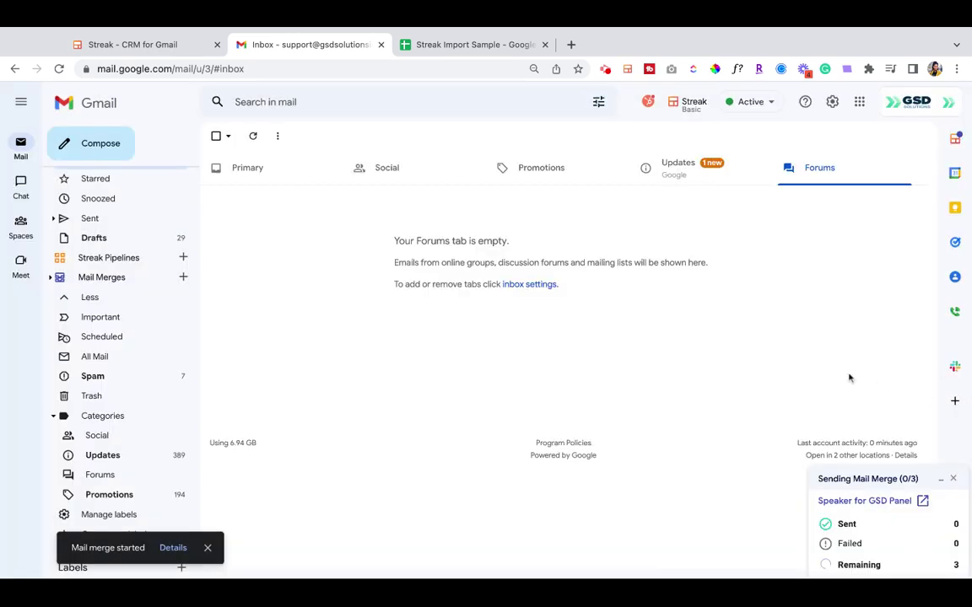
click(188, 45)
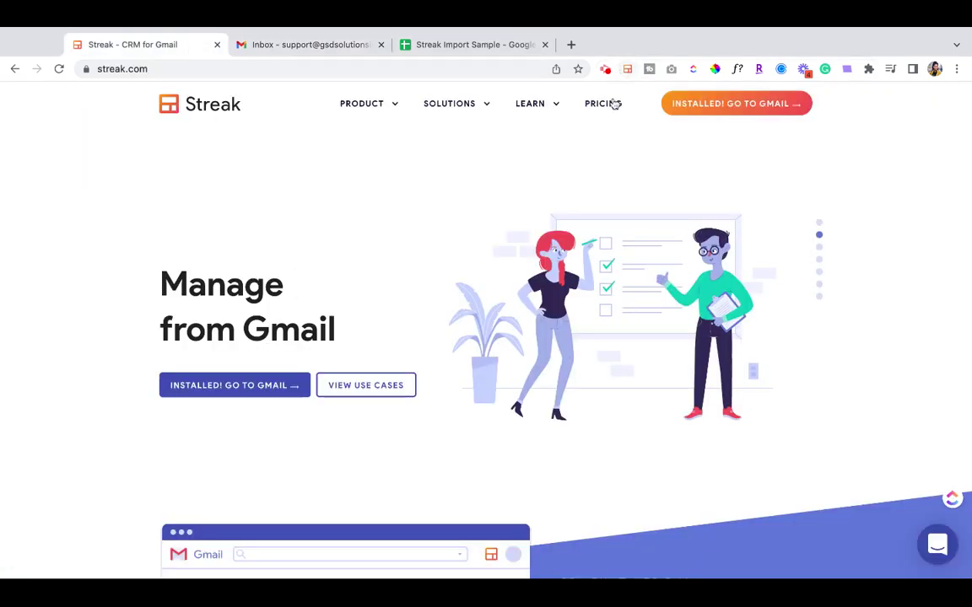
Look up the Solo plan's mail merge limit of 800 on Streak's pricing page.
click(603, 103)
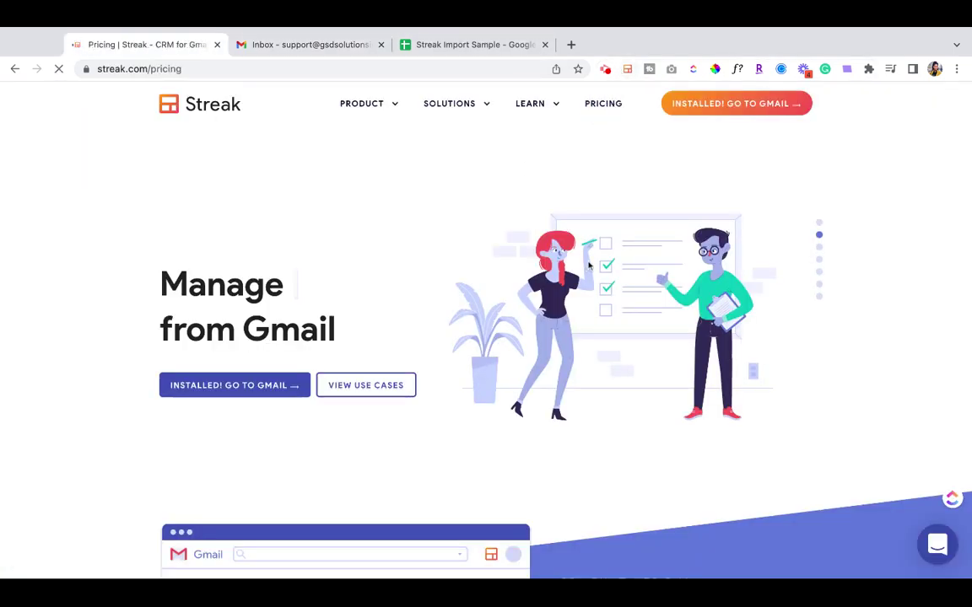
scroll(505, 330, down, 1)
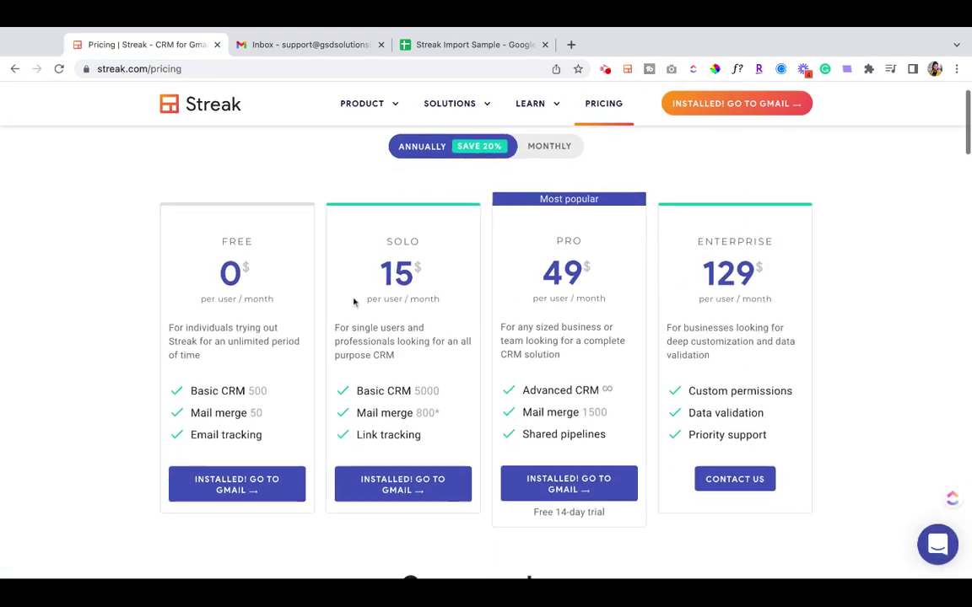
drag(440, 413, 392, 412)
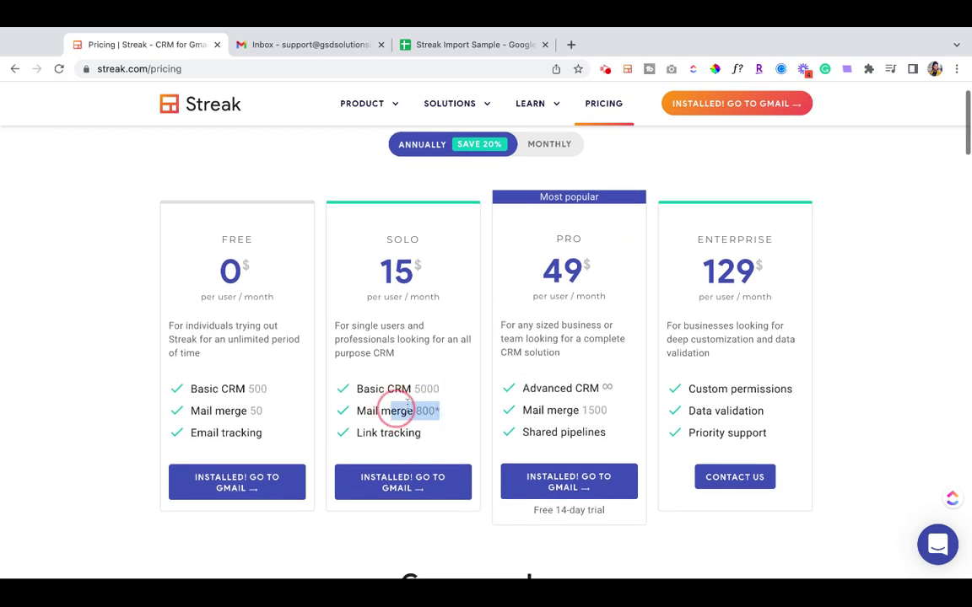
scroll(408, 405, down, 1)
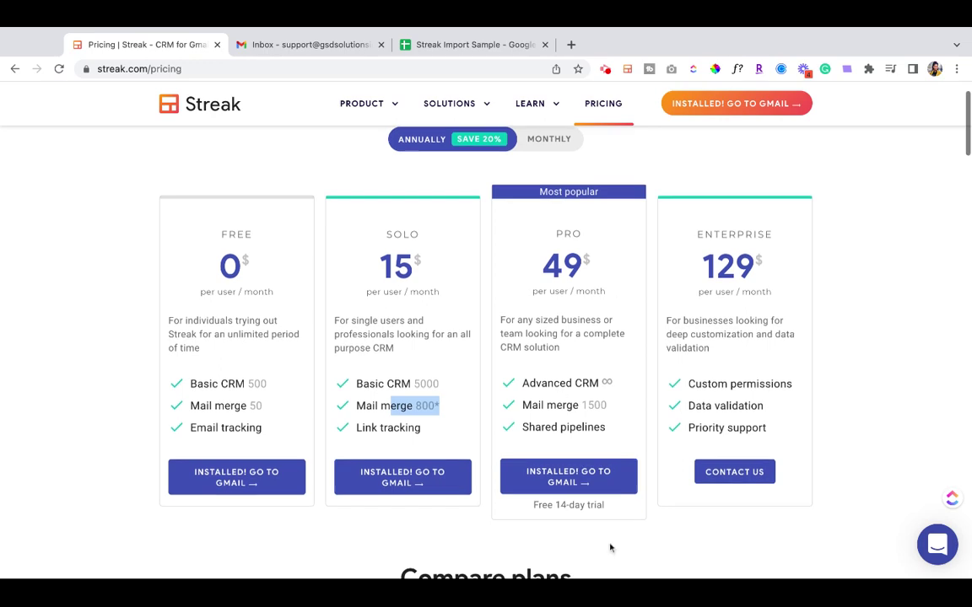
Return to Gmail to confirm all 3 merge emails were sent.
click(352, 47)
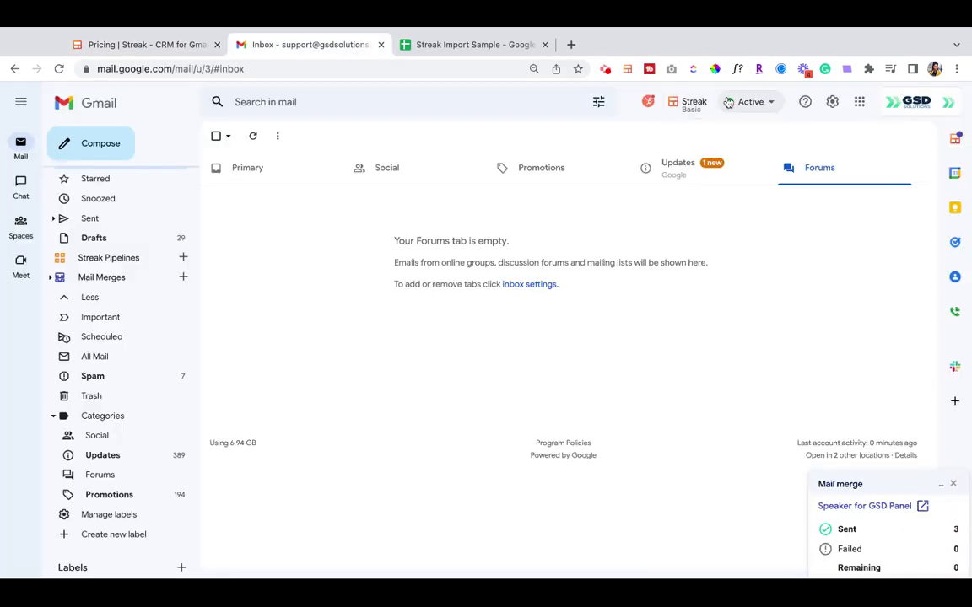
click(110, 48)
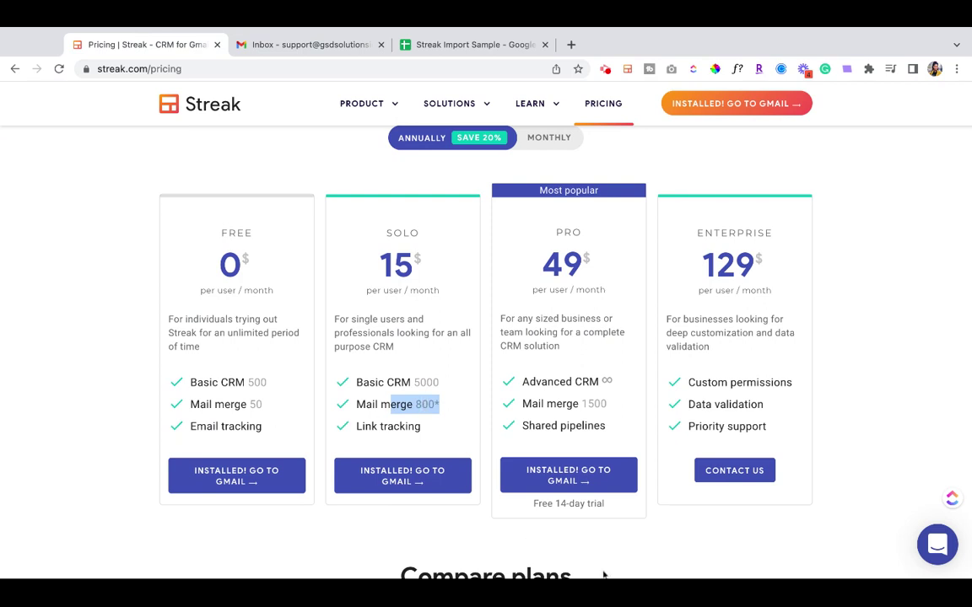
click(304, 42)
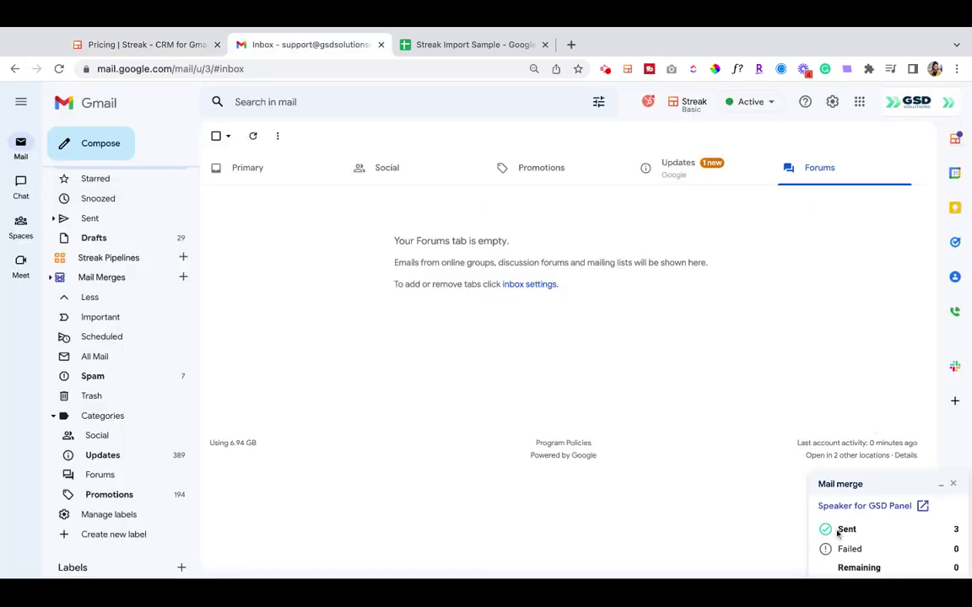
Check the 3 sent, 0 failed summary and open the first sent Speaker for GSD Panel email.
drag(837, 533, 928, 563)
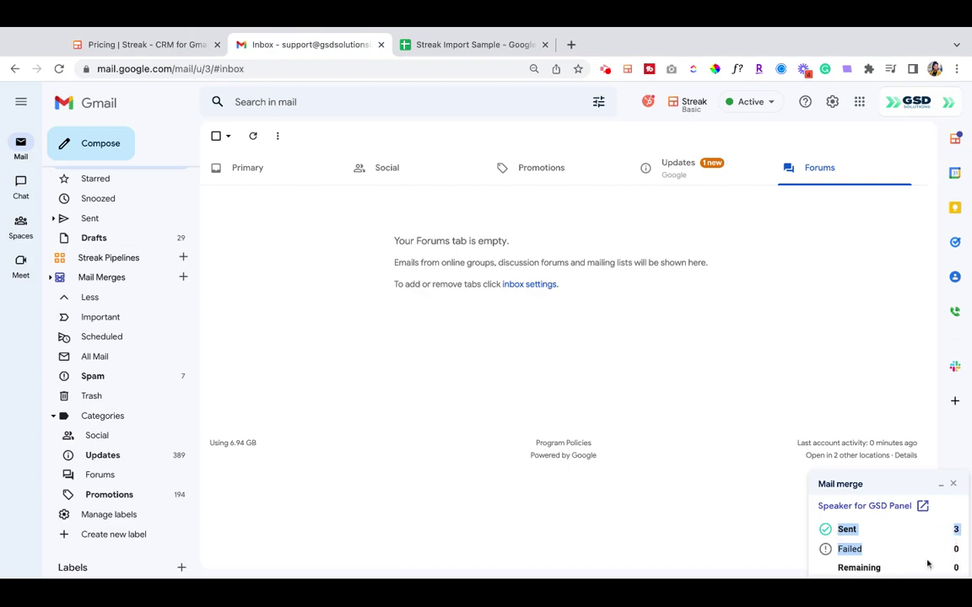
click(124, 223)
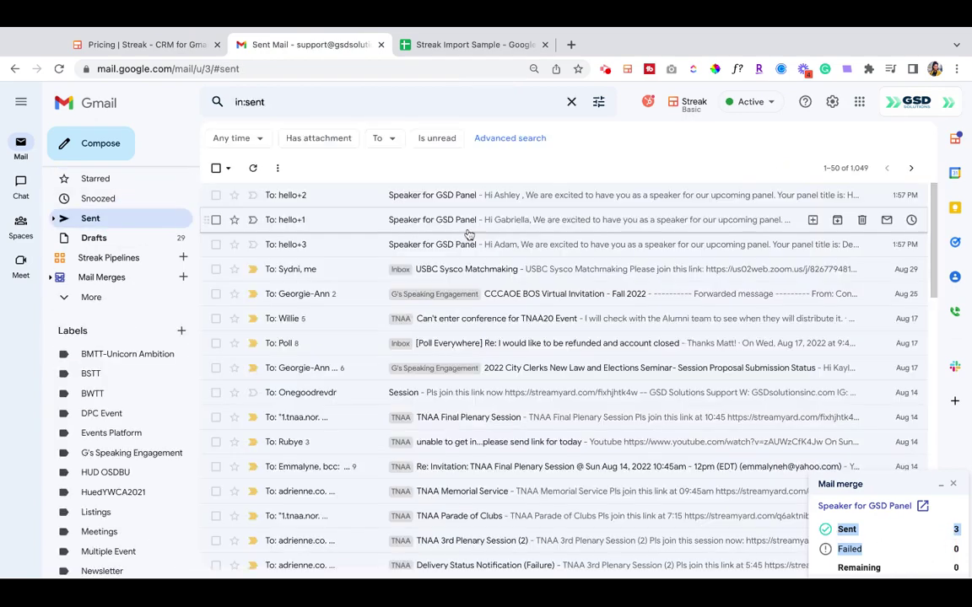
click(455, 195)
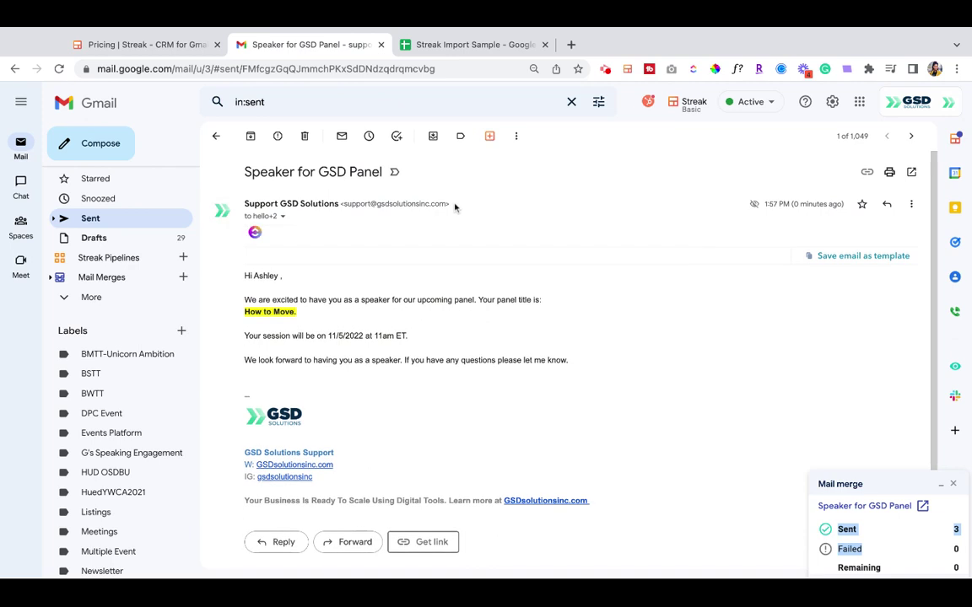
Step through the other two merged emails and review the third one's sending details.
click(912, 138)
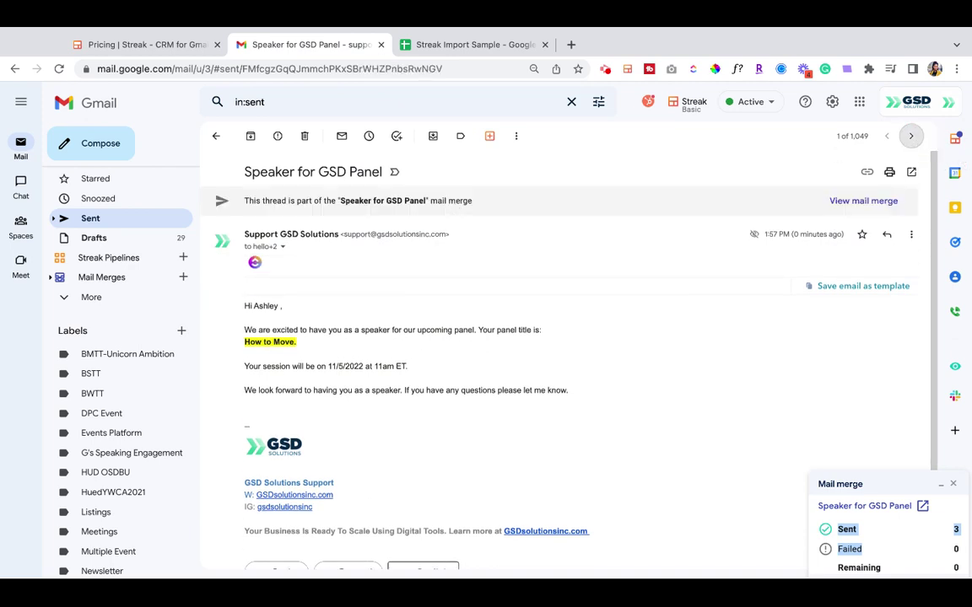
click(911, 136)
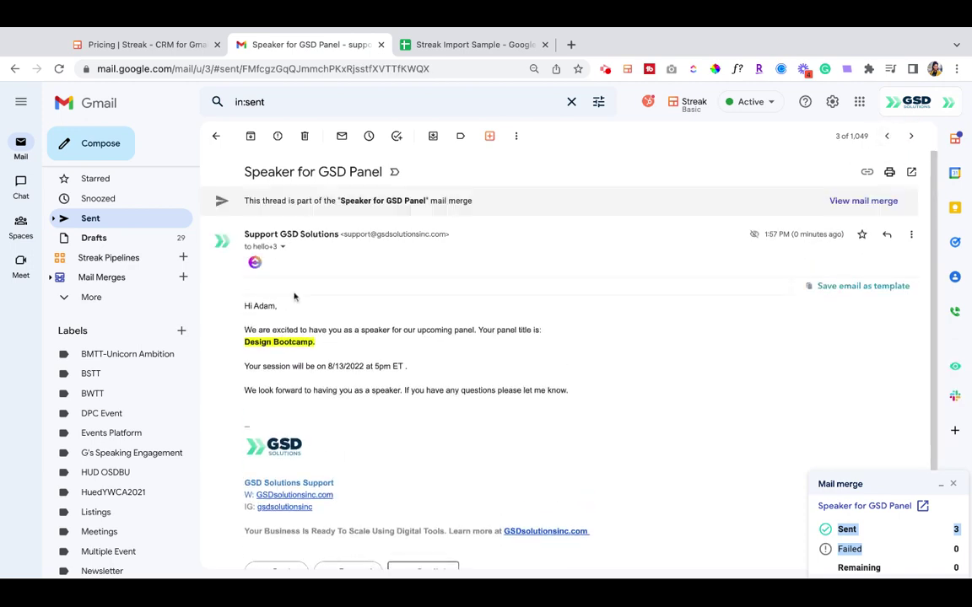
click(282, 246)
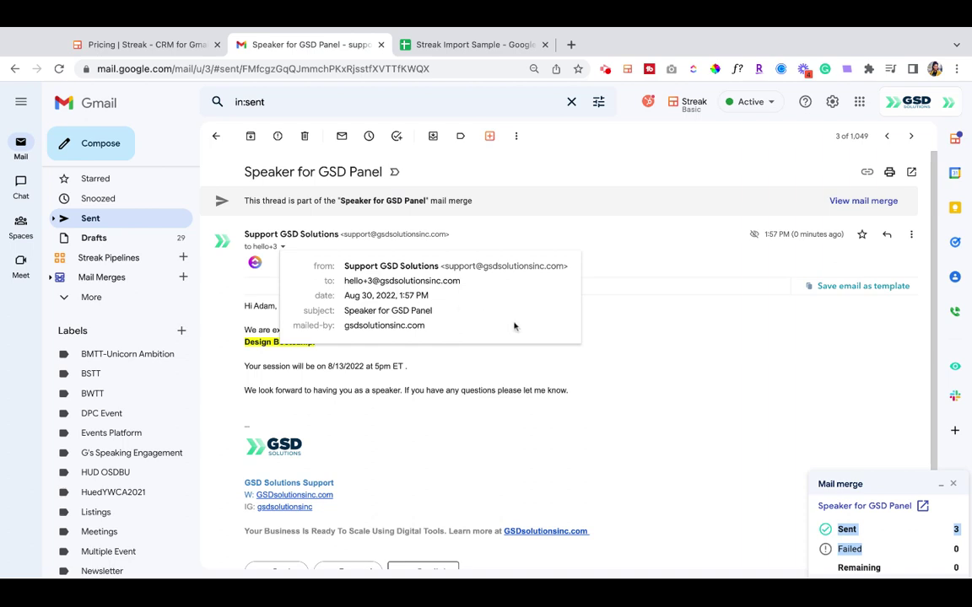
click(691, 396)
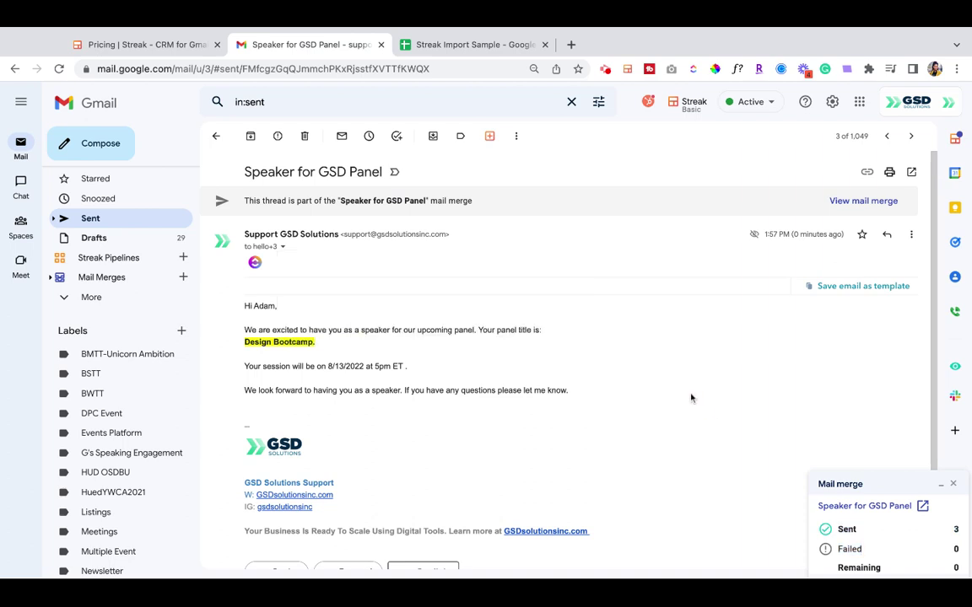